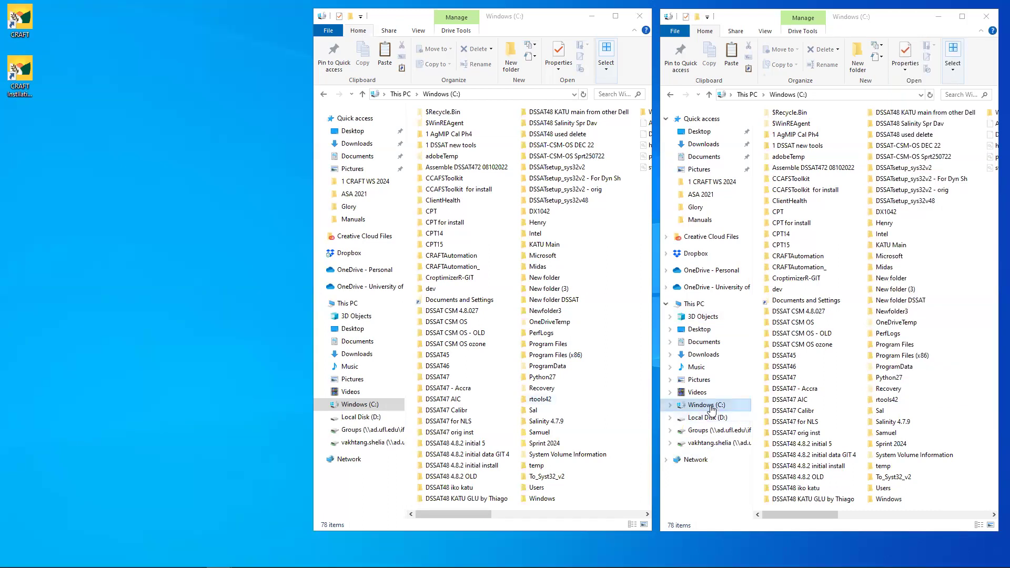
# - In the right C: drive window, scroll the listing to its far right end to reveal WS Temp
pyautogui.click(711, 408)
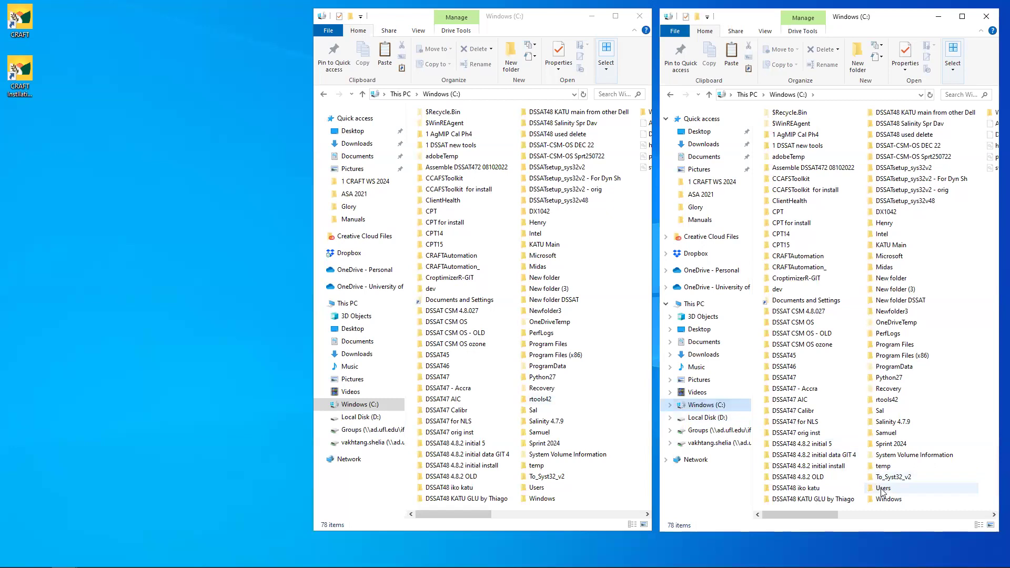
pyautogui.click(907, 515)
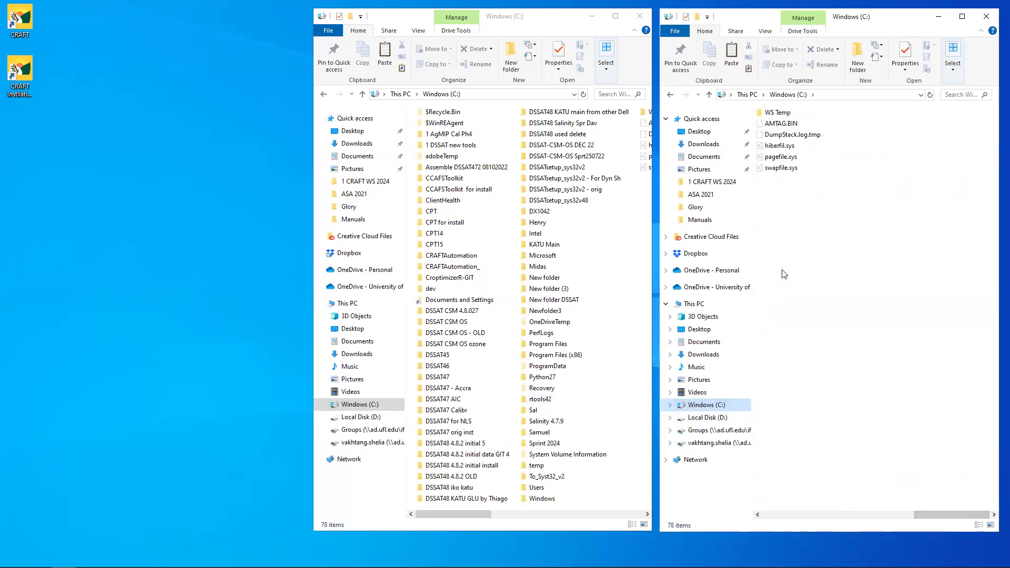
# - Inside WS Temp, create a new folder named CRAFT Backup and open it
pyautogui.doubleClick(778, 112)
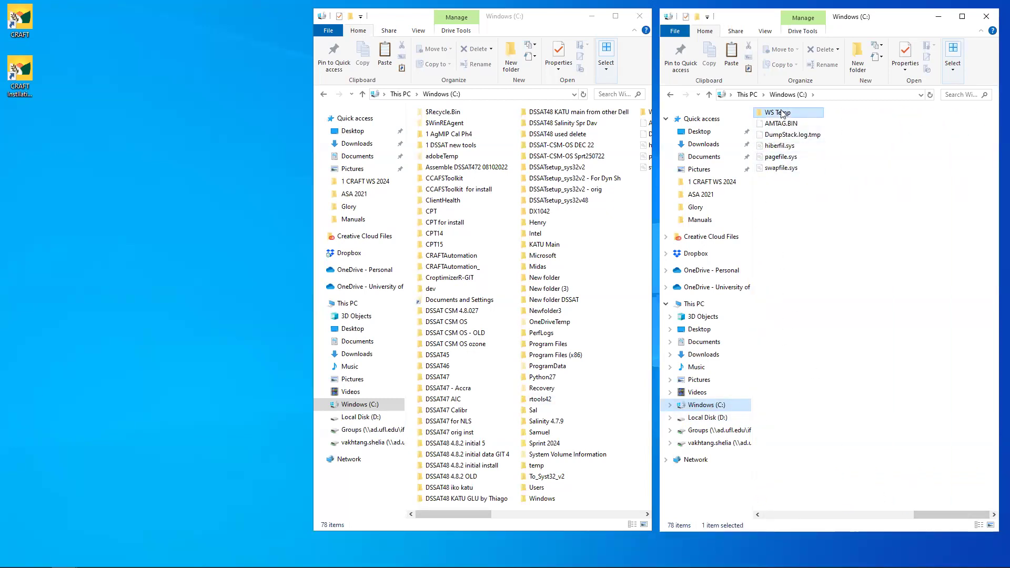
pyautogui.rightClick(780, 222)
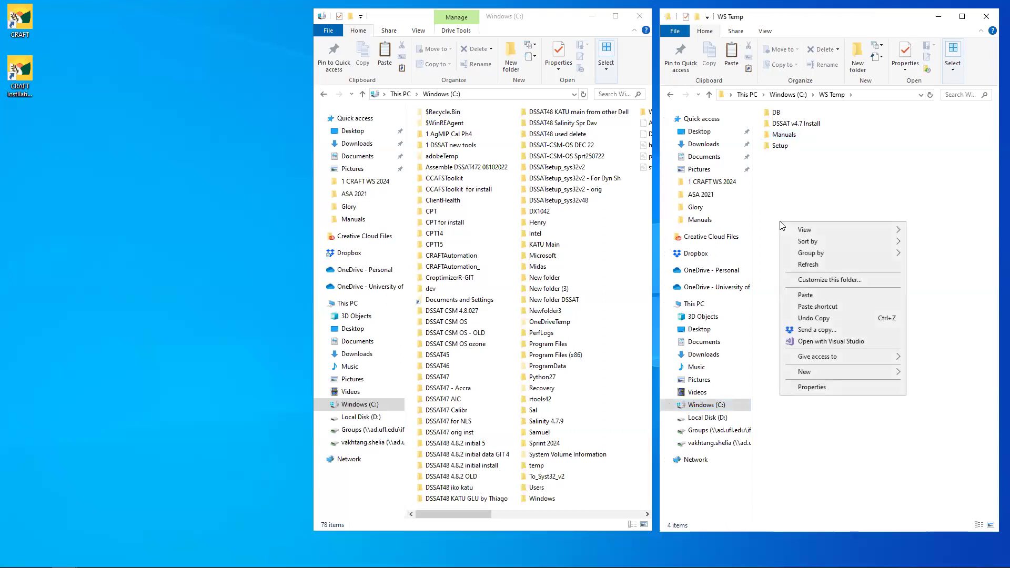
pyautogui.moveTo(855, 371)
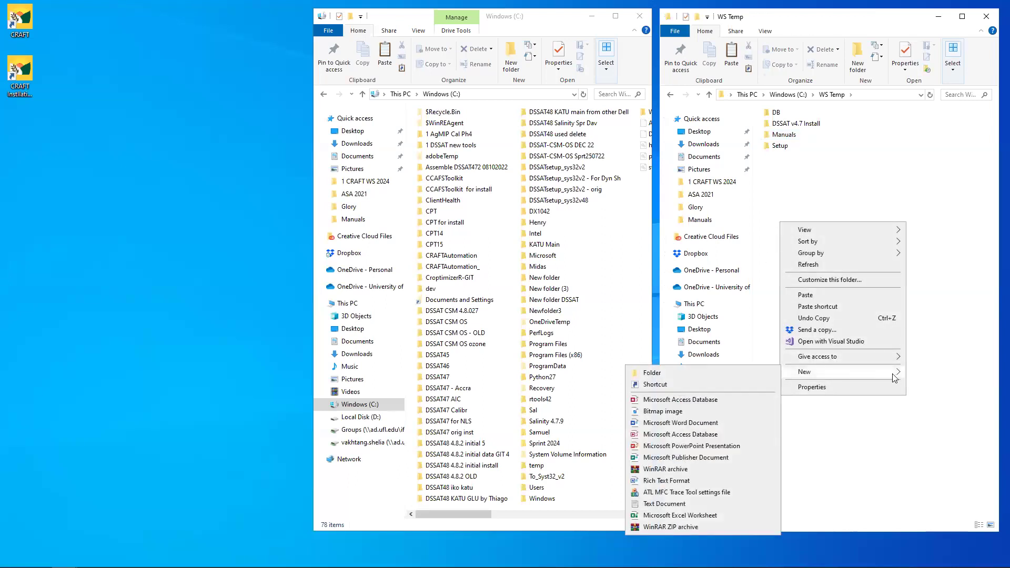
pyautogui.click(744, 374)
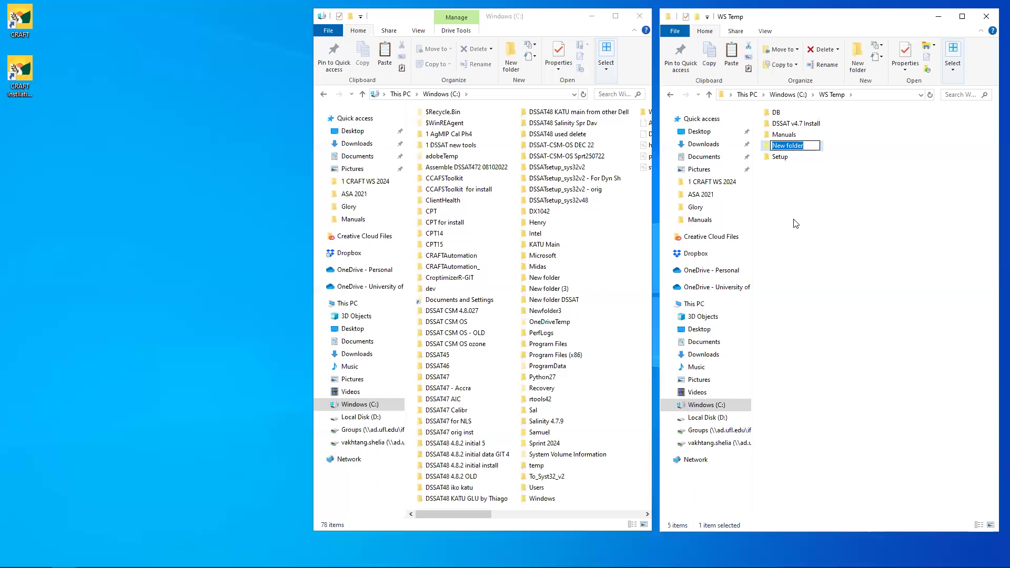
pyautogui.write('CRAFT')
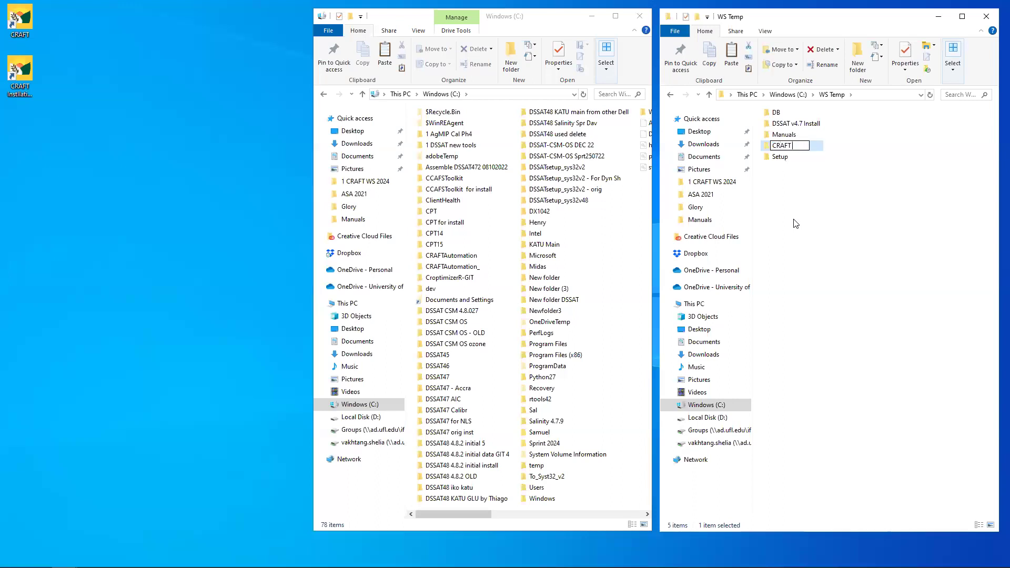
pyautogui.write(' Bacj')
pyautogui.write('ku')
pyautogui.write('p')
pyautogui.press('Return')
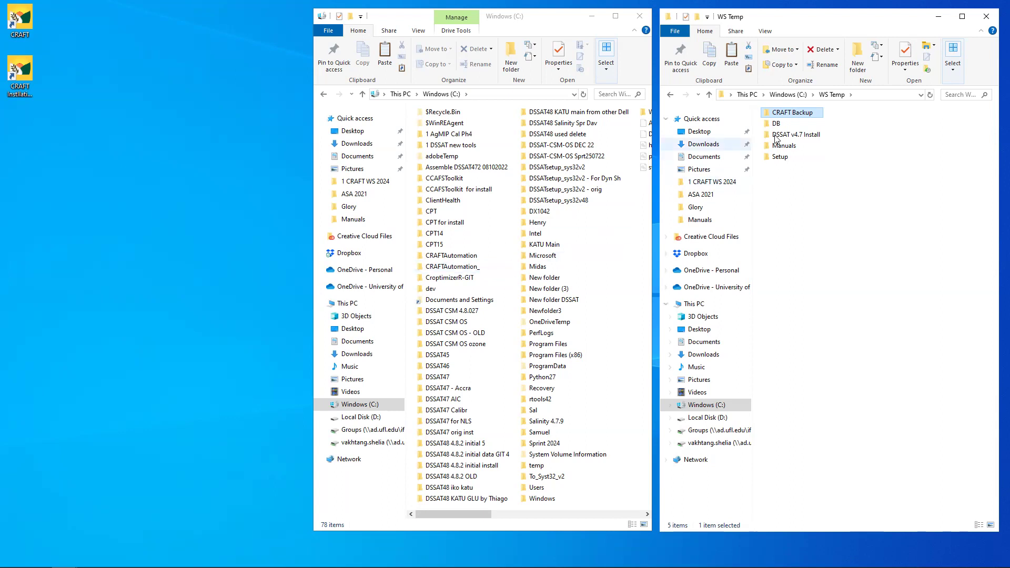
pyautogui.doubleClick(788, 113)
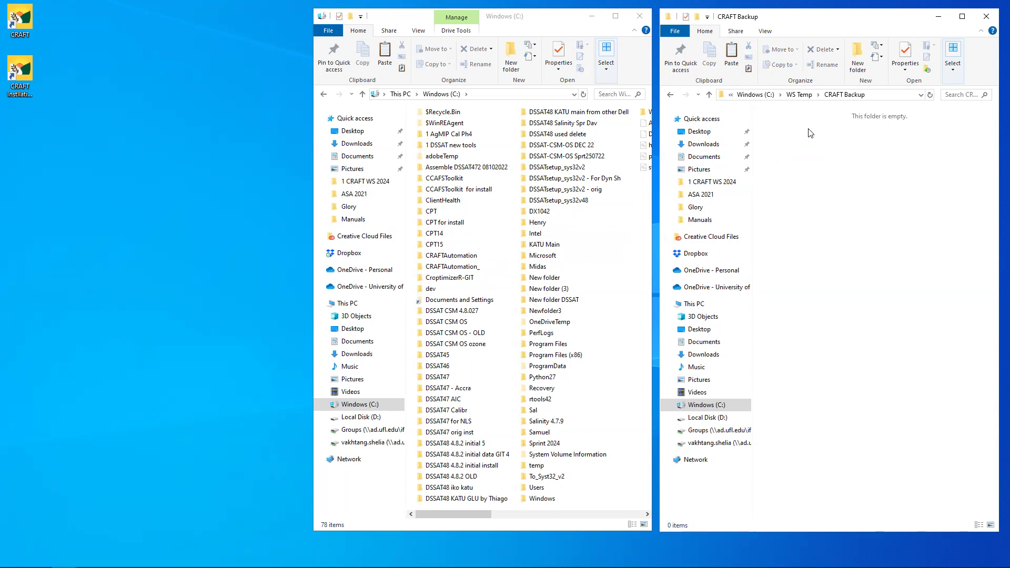
# - Paste the DSSAT47 folder from the C: drive root into the CRAFT Backup window
pyautogui.click(444, 378)
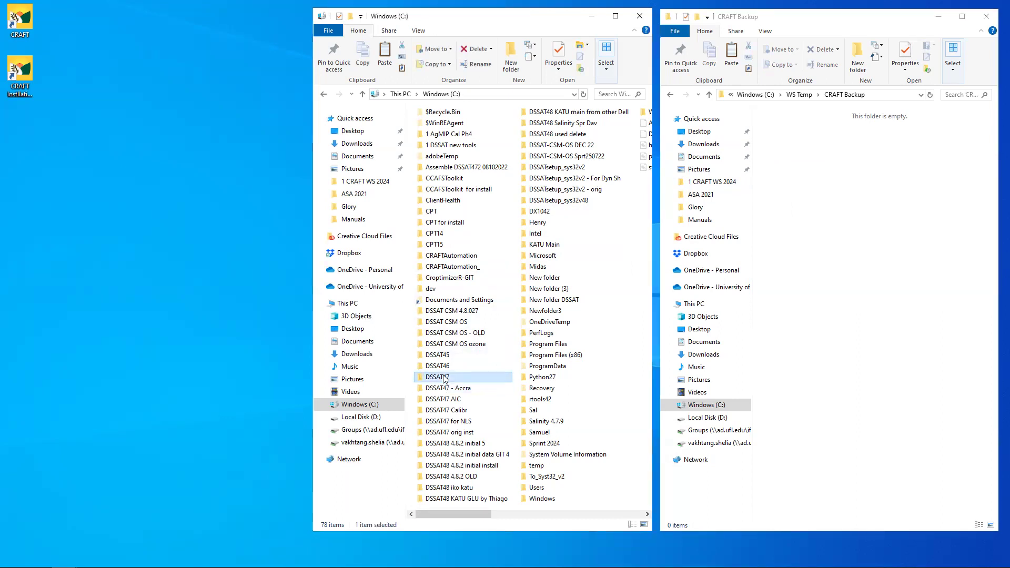
pyautogui.click(815, 195)
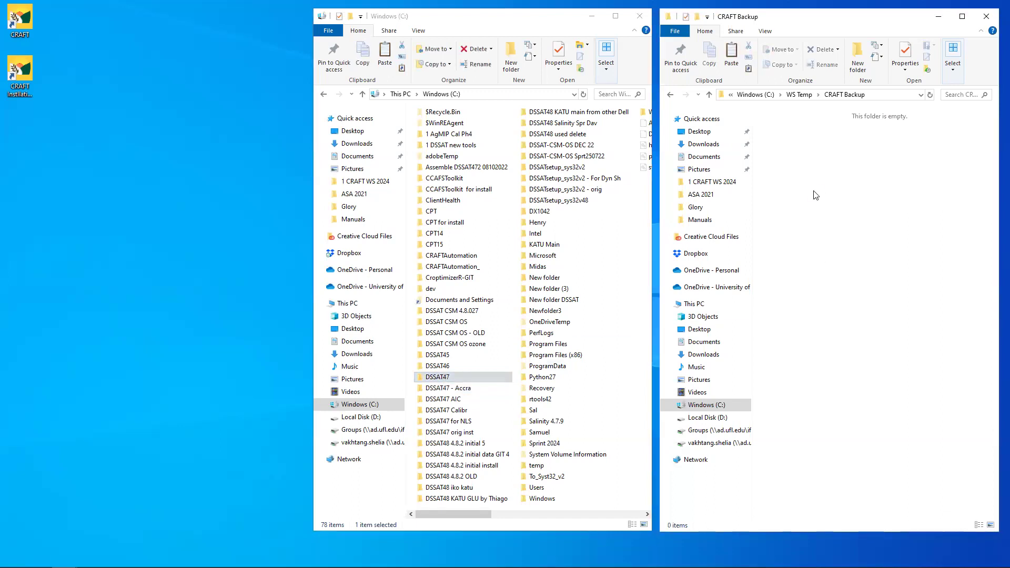
pyautogui.hotkey('ctrl', 'v')
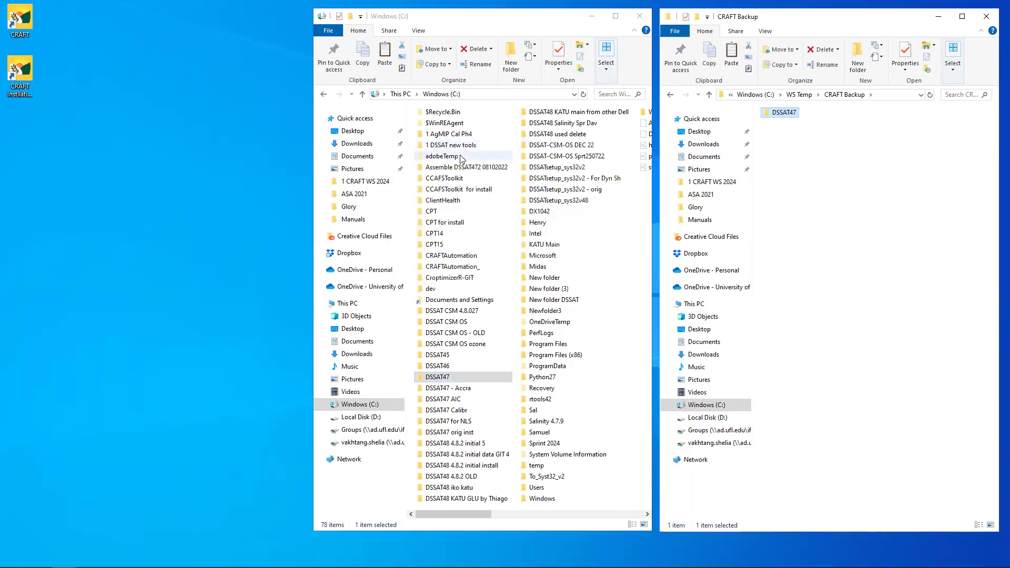
# - Check CCAFSToolkit's contents, then paste CCAFSToolkit into CRAFT Backup next to DSSAT47
pyautogui.doubleClick(452, 181)
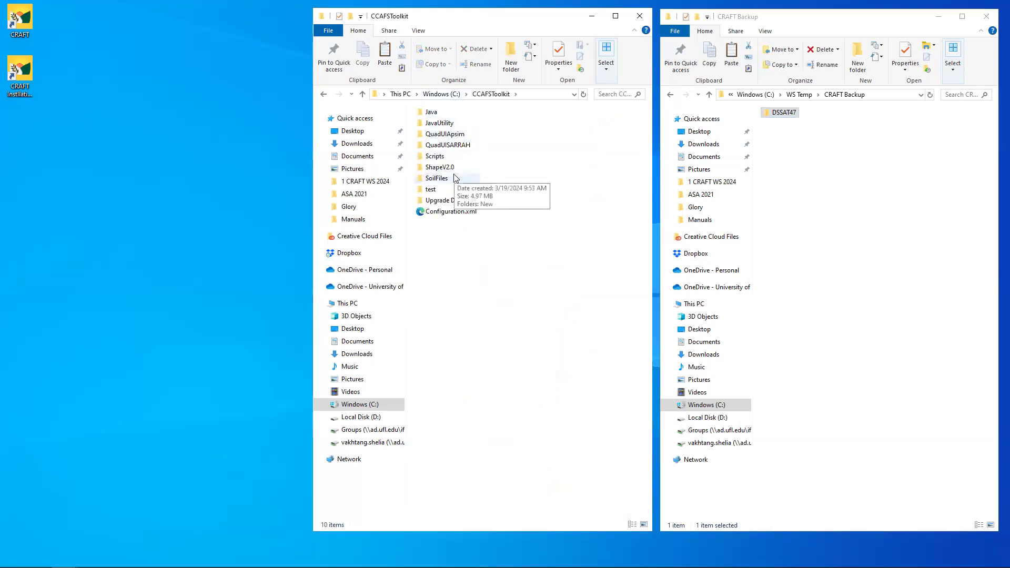
pyautogui.click(448, 96)
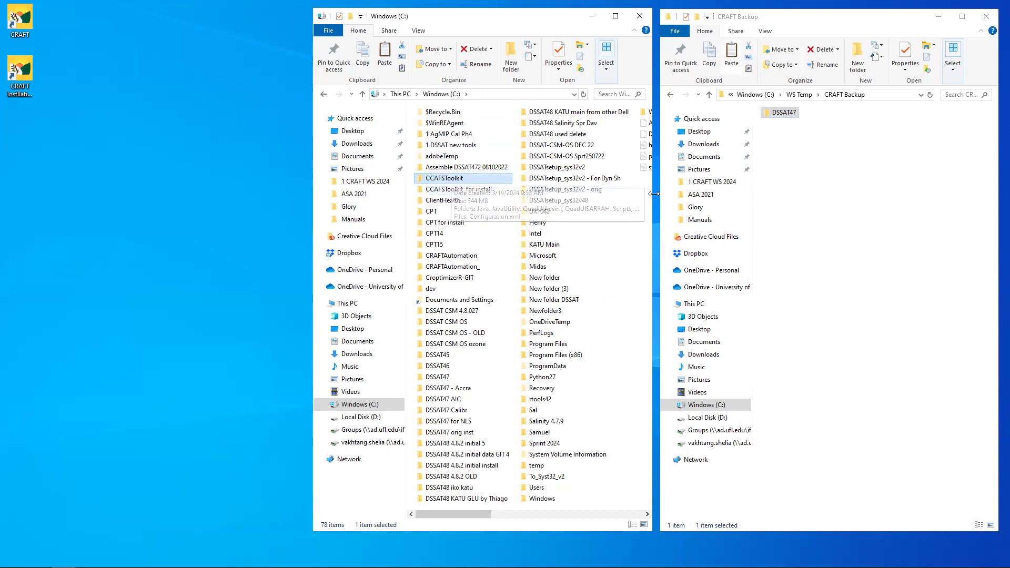
pyautogui.click(809, 175)
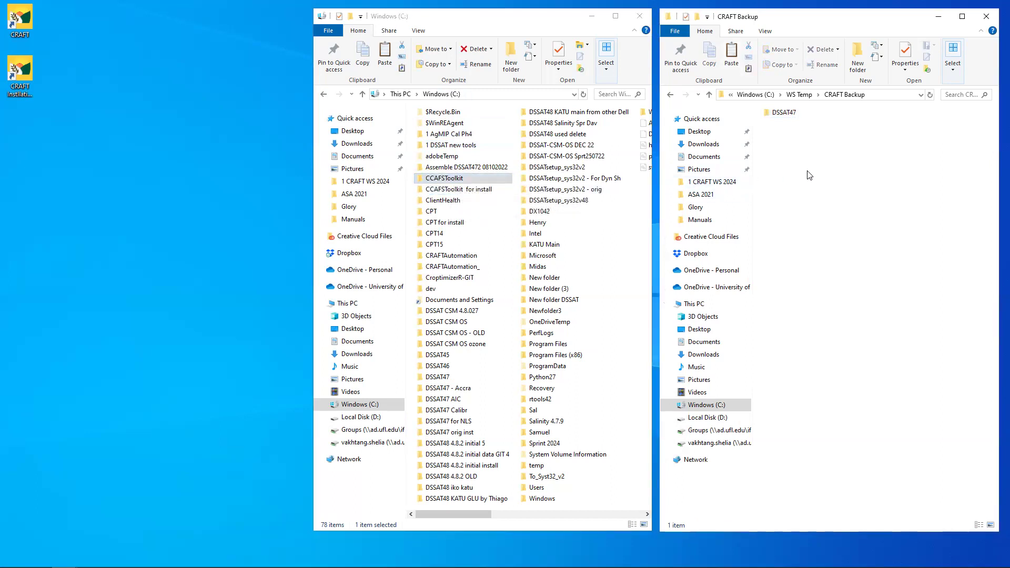
pyautogui.hotkey('ctrl', 'v')
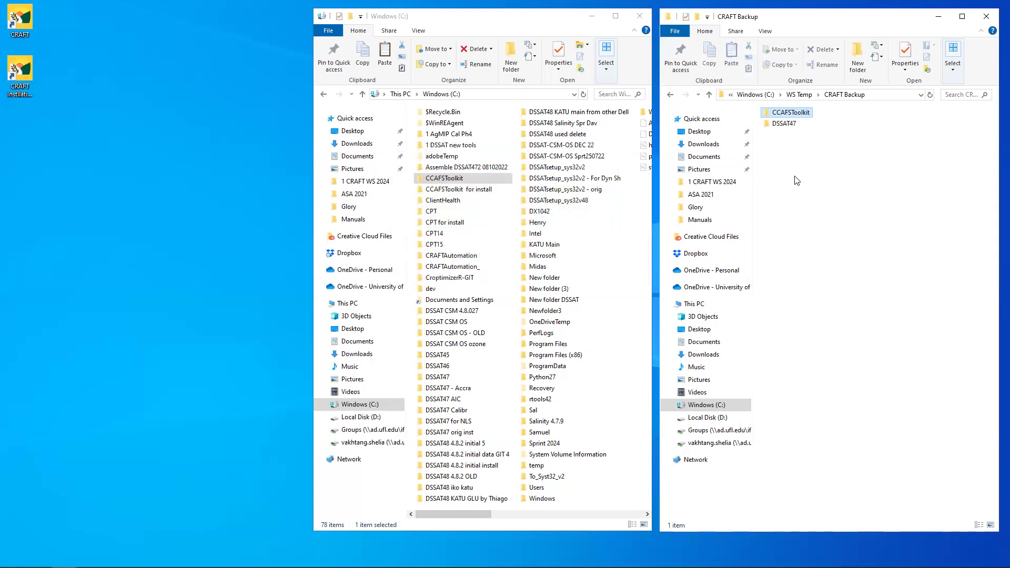
# - Browse the left window to Program Files (x86)\CRAFT\CRAFT Toolbox
pyautogui.doubleClick(566, 355)
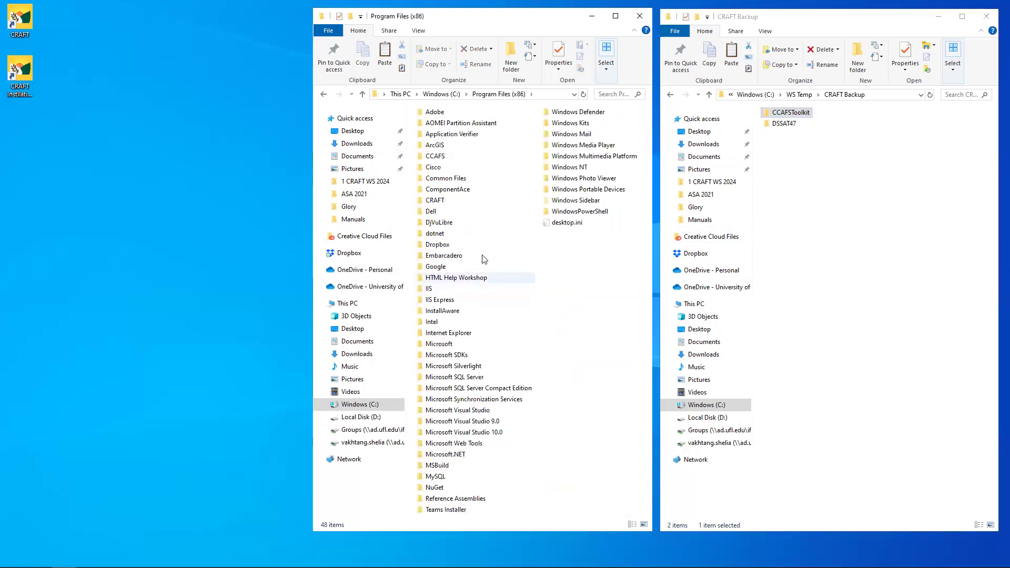
pyautogui.click(434, 202)
pyautogui.doubleClick(434, 202)
pyautogui.click(462, 116)
pyautogui.doubleClick(463, 115)
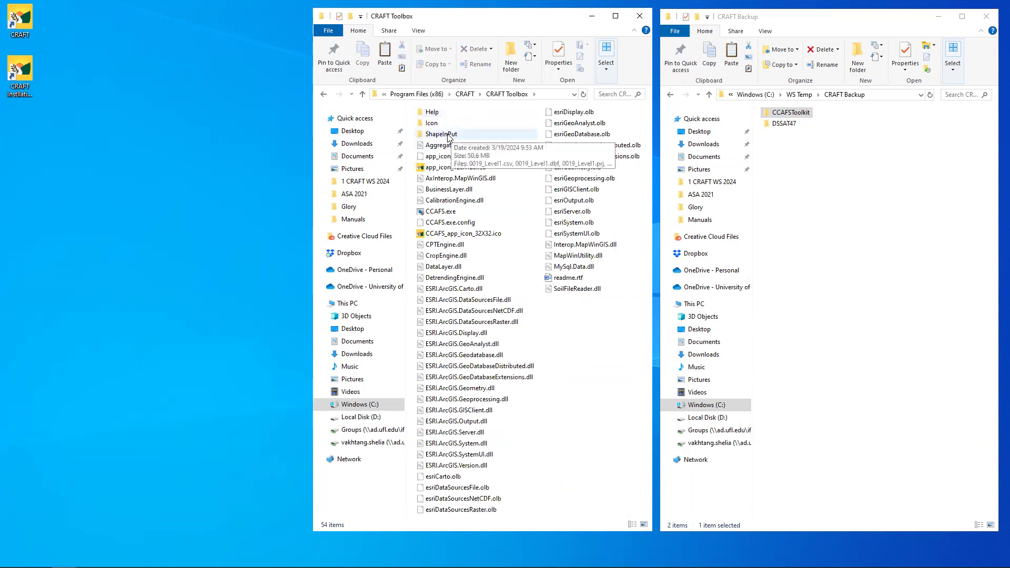
# - Check ShapeInPut's contents, then paste the ShapeInPut folder into CRAFT Backup
pyautogui.doubleClick(449, 136)
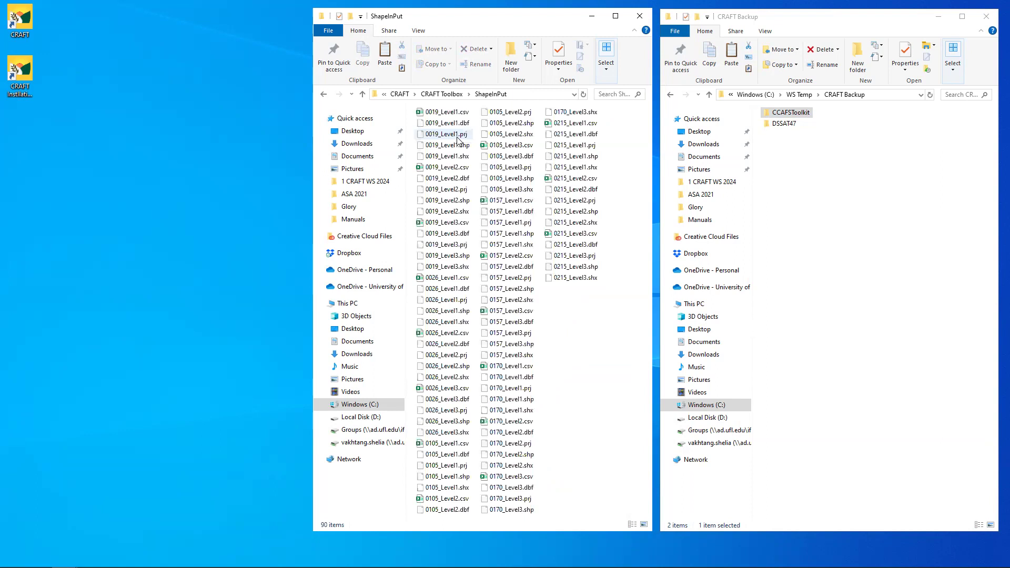
pyautogui.click(454, 95)
pyautogui.click(454, 146)
pyautogui.click(448, 132)
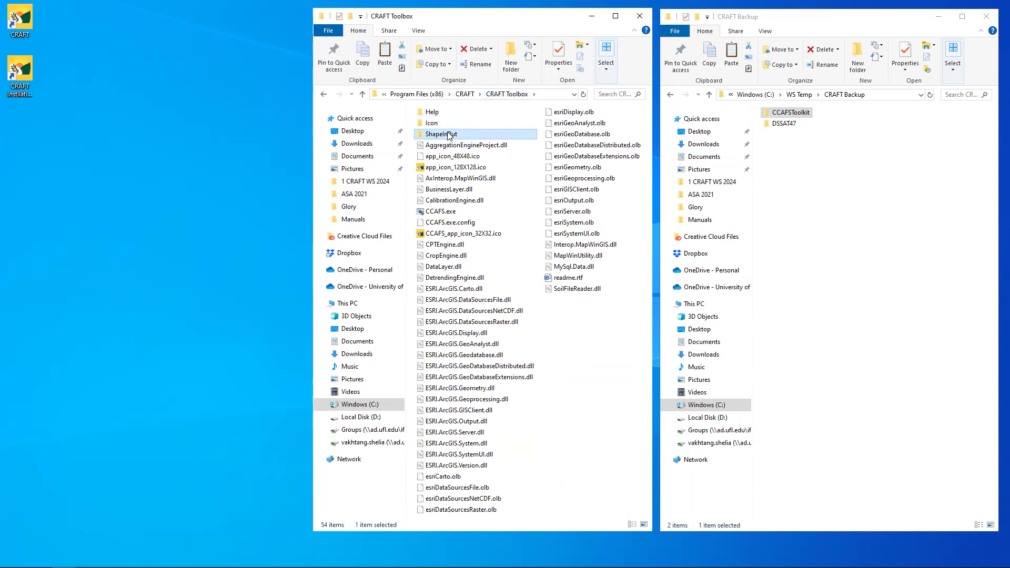
pyautogui.click(809, 188)
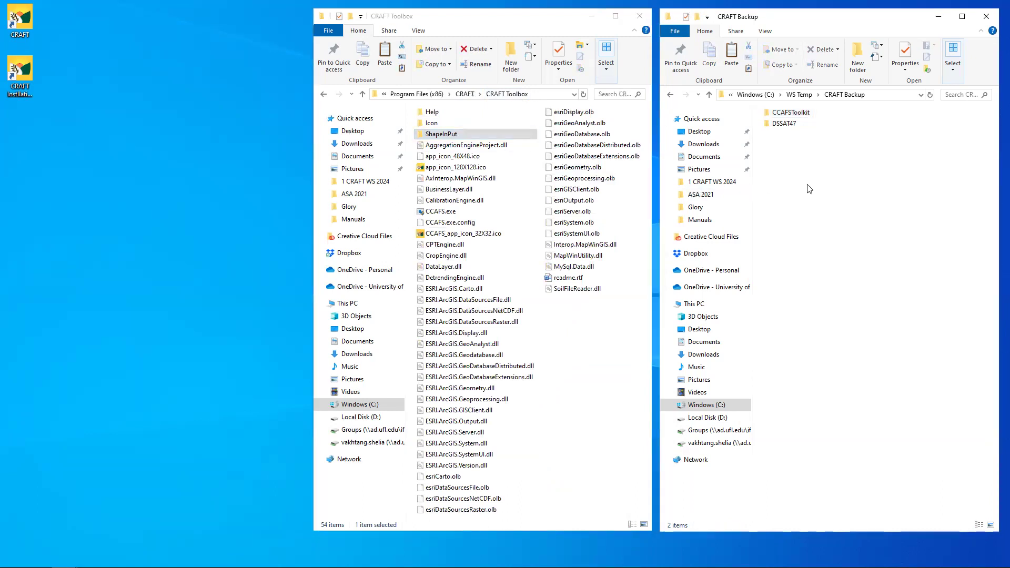
pyautogui.hotkey('ctrl', 'v')
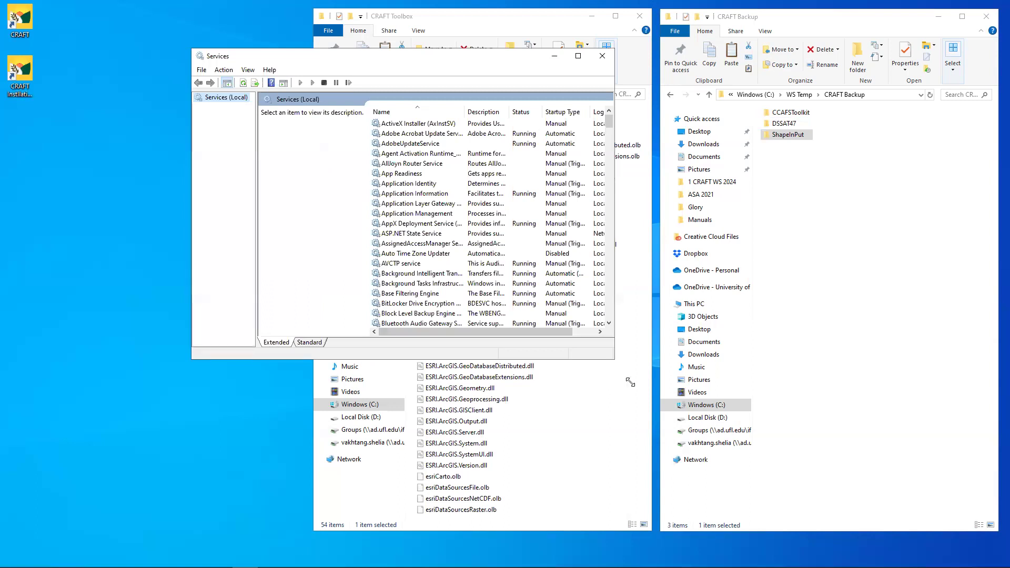
# - Enlarge the Services window, stop the MySQL service, and minimize the console
pyautogui.moveTo(630, 382); pyautogui.dragTo(679, 442)
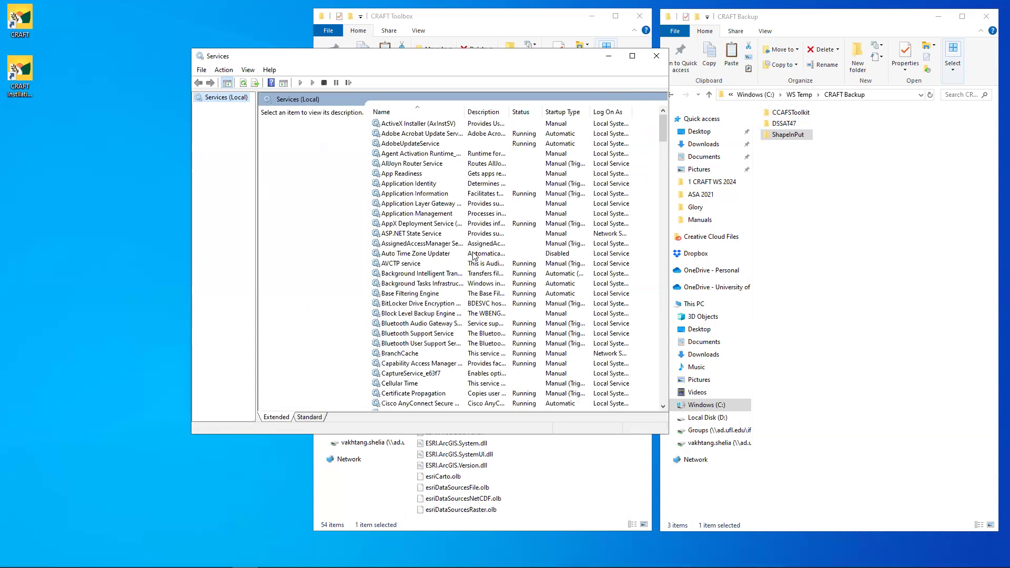
pyautogui.click(447, 247)
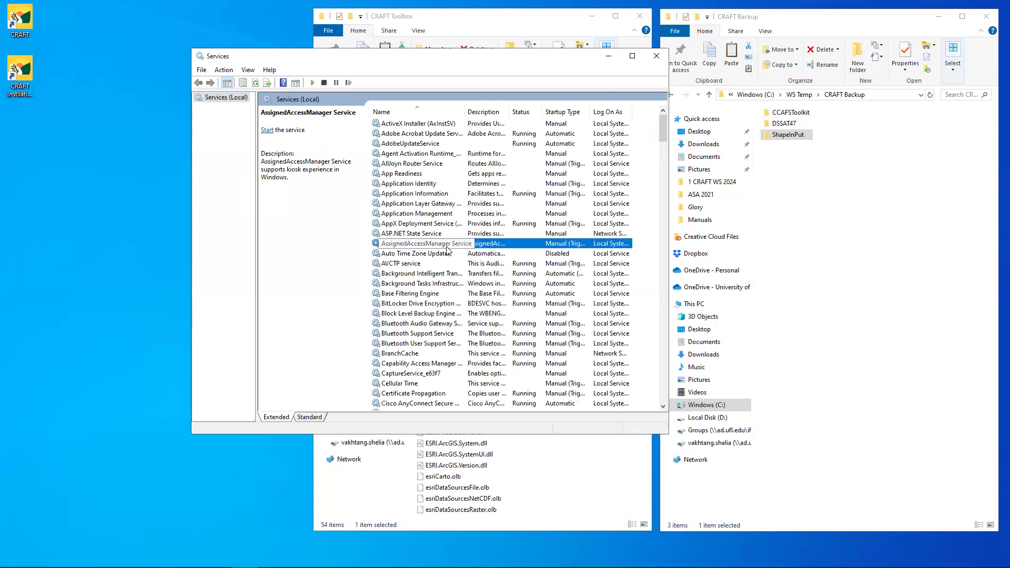
pyautogui.press('m')
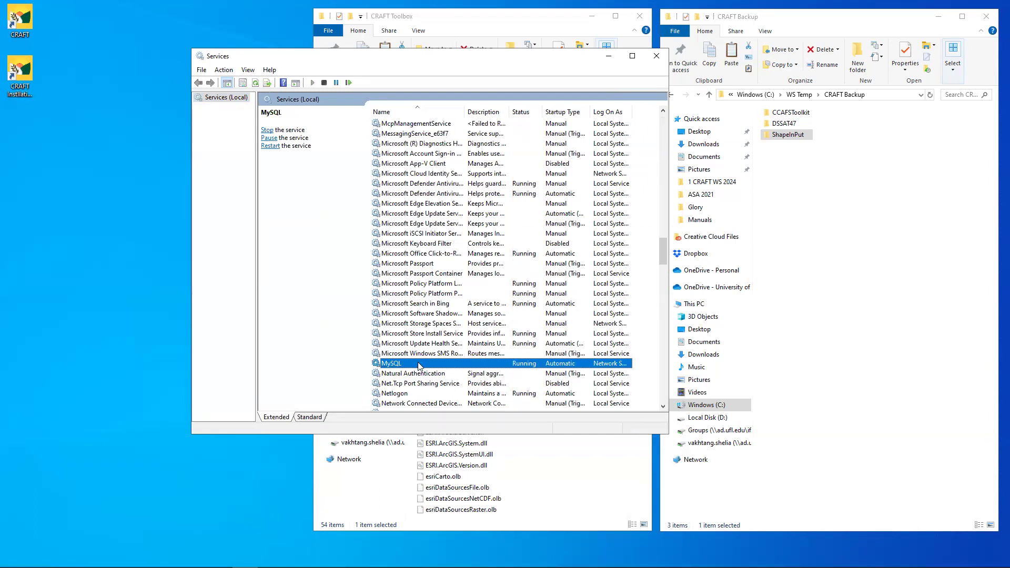
pyautogui.rightClick(419, 365)
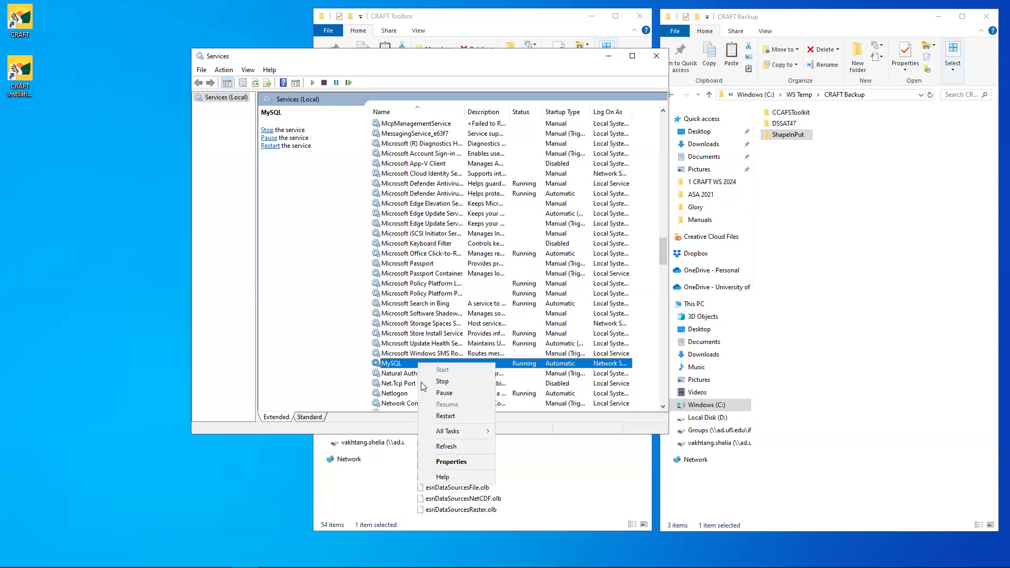
pyautogui.click(442, 381)
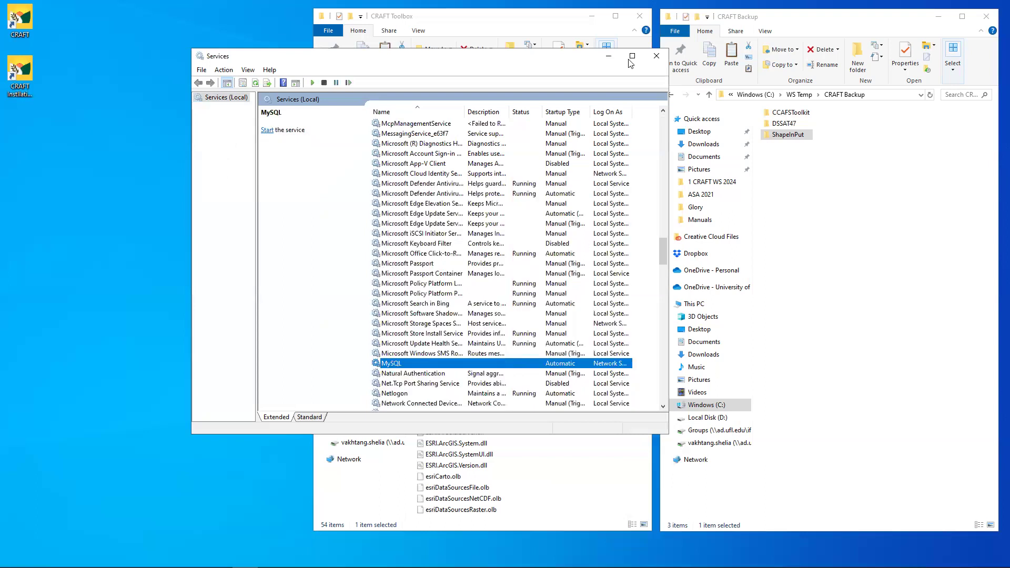
pyautogui.click(609, 56)
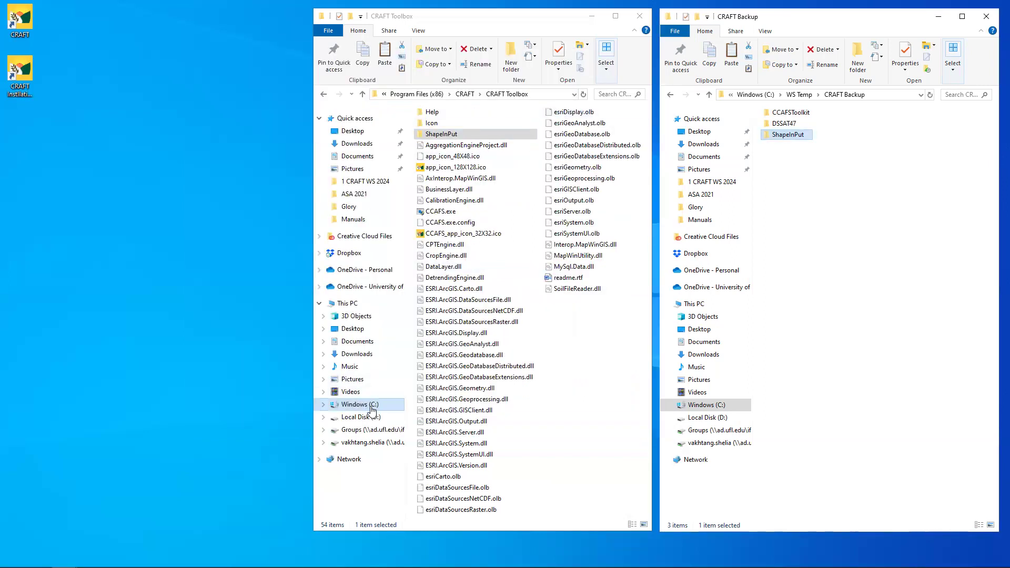
# - Navigate the left window to C:\ProgramData\MySQL\MySQL Server 5.7\Data and select ccafsdb
pyautogui.click(371, 407)
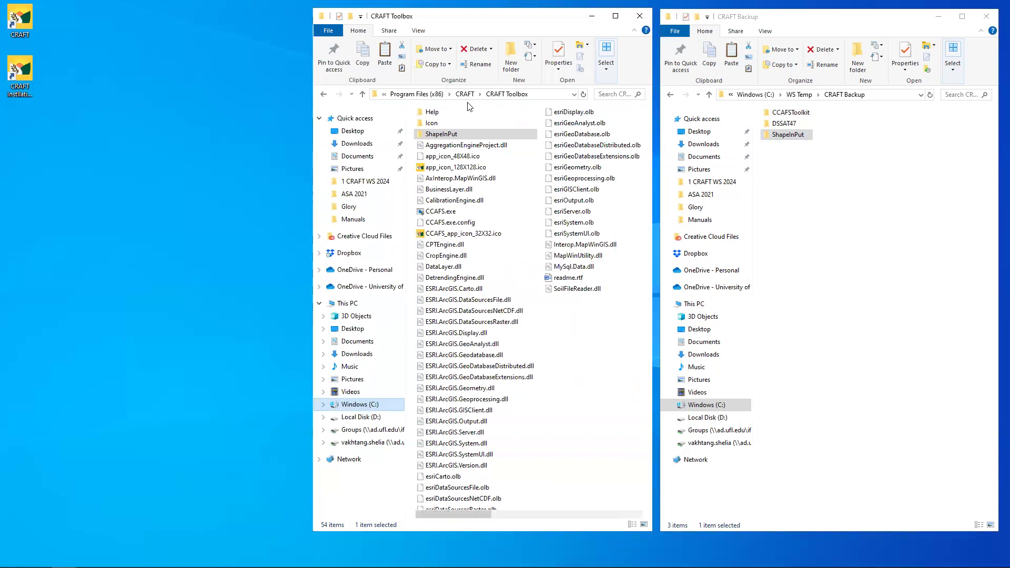
pyautogui.click(431, 95)
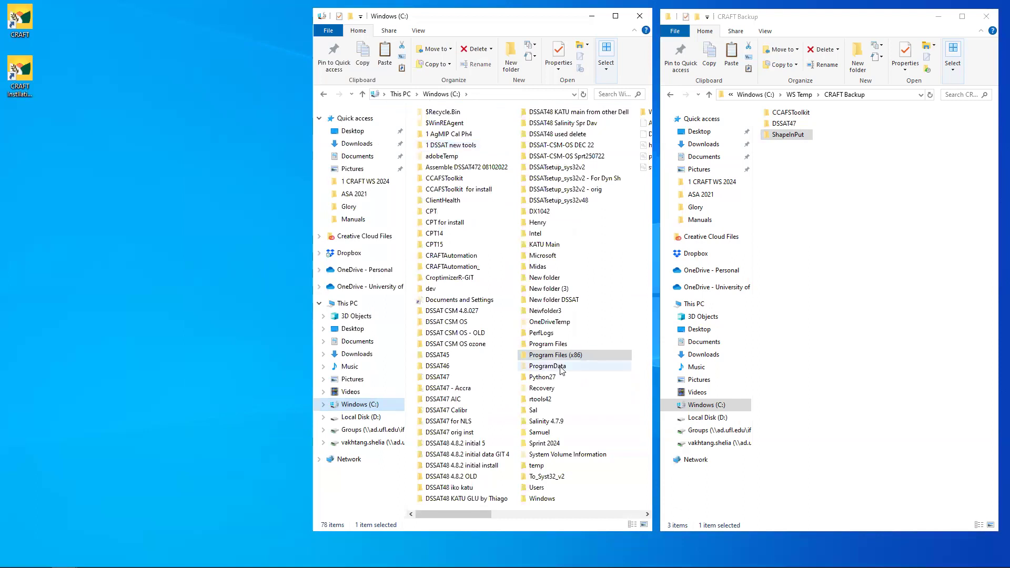
pyautogui.click(561, 370)
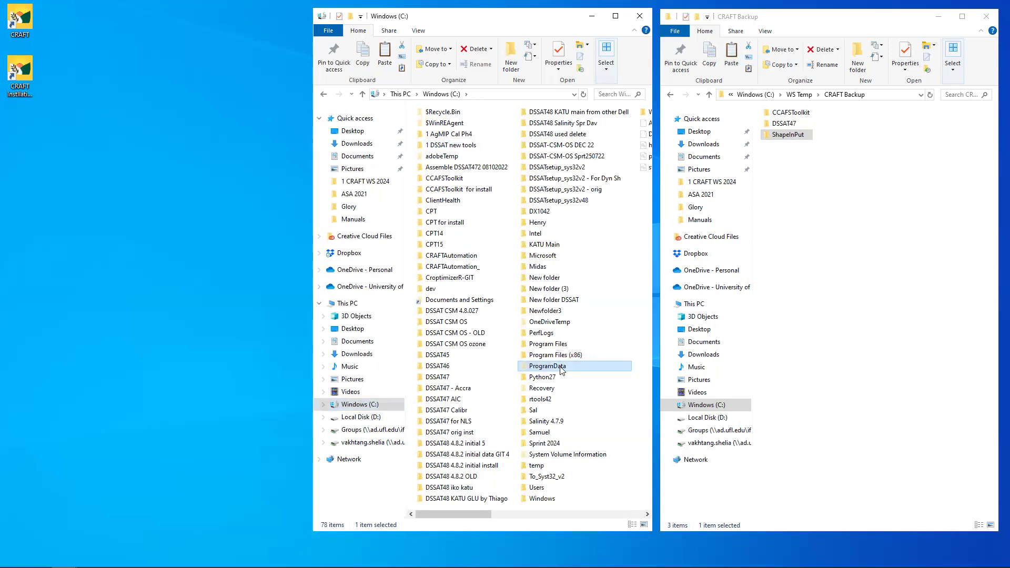
pyautogui.doubleClick(560, 368)
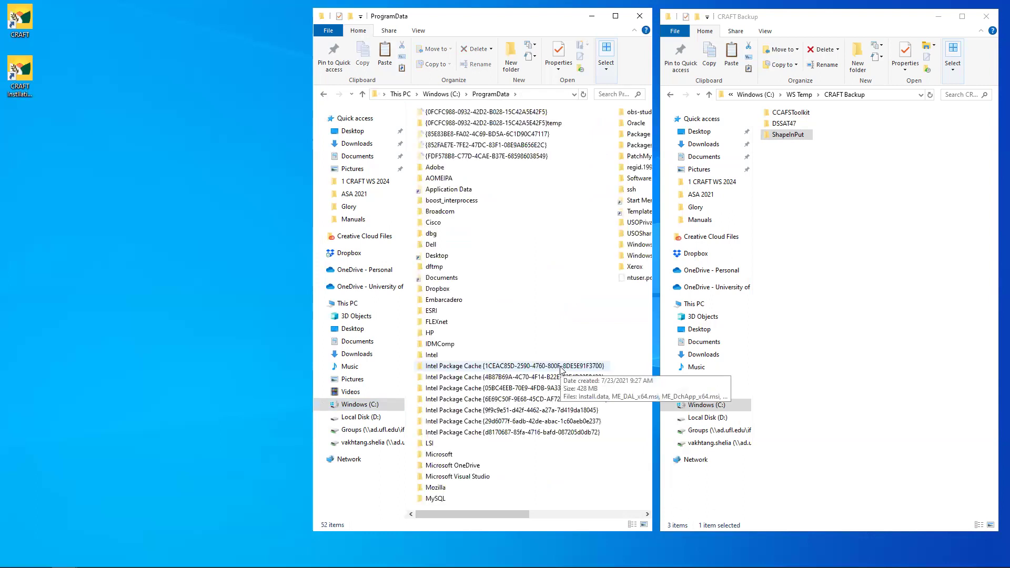
pyautogui.click(437, 498)
pyautogui.doubleClick(436, 500)
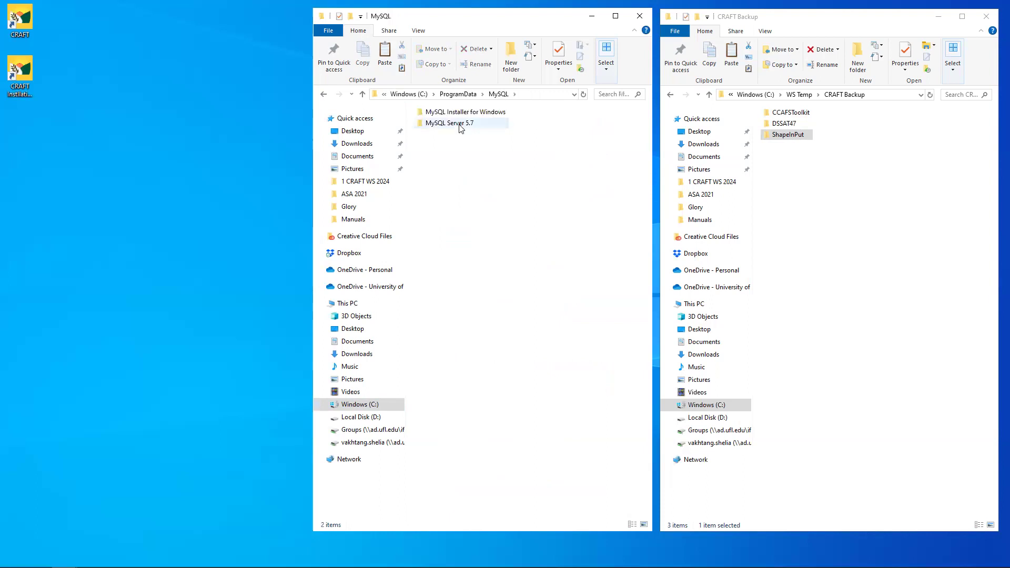
pyautogui.click(461, 128)
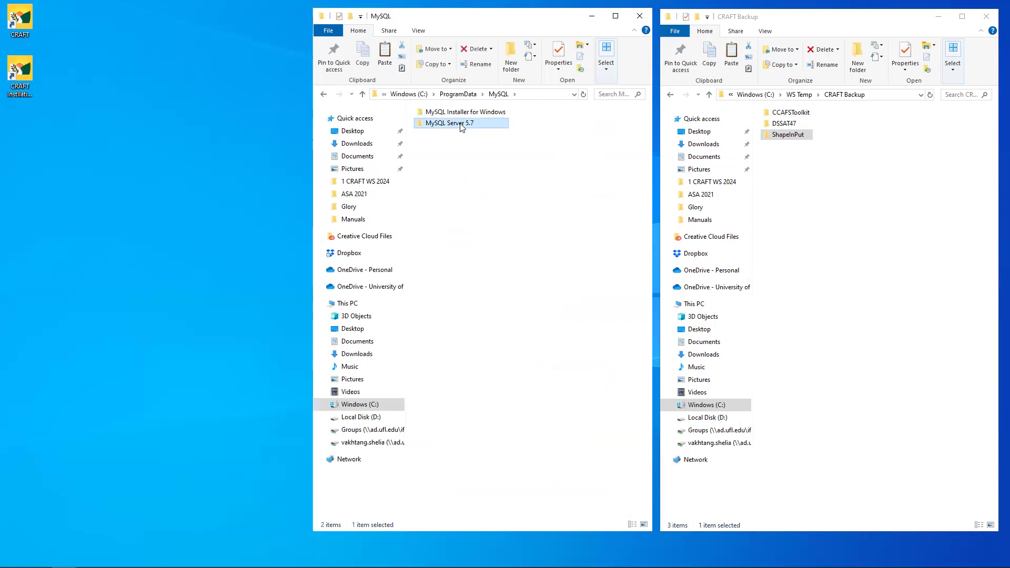
pyautogui.doubleClick(461, 127)
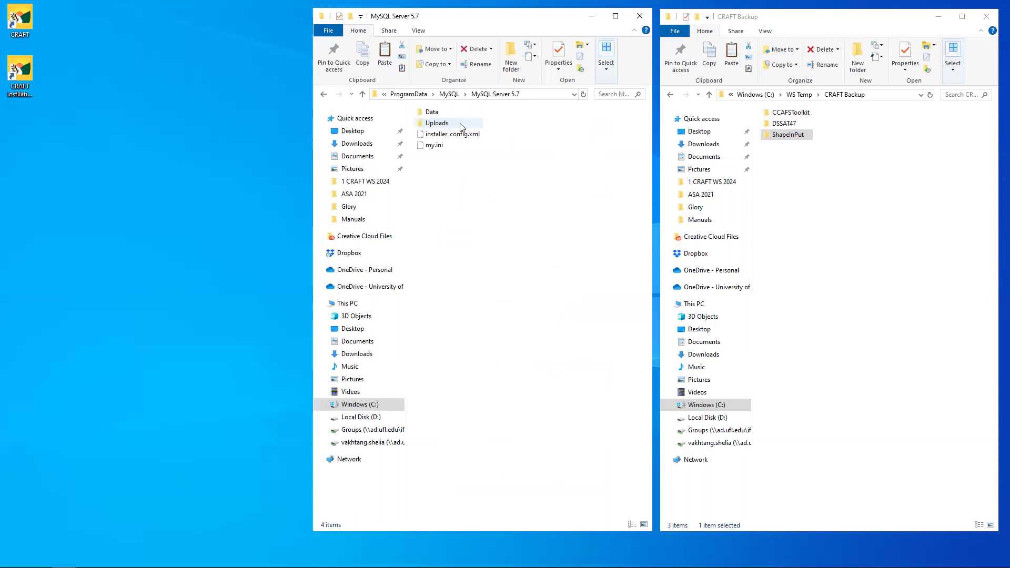
pyautogui.doubleClick(433, 112)
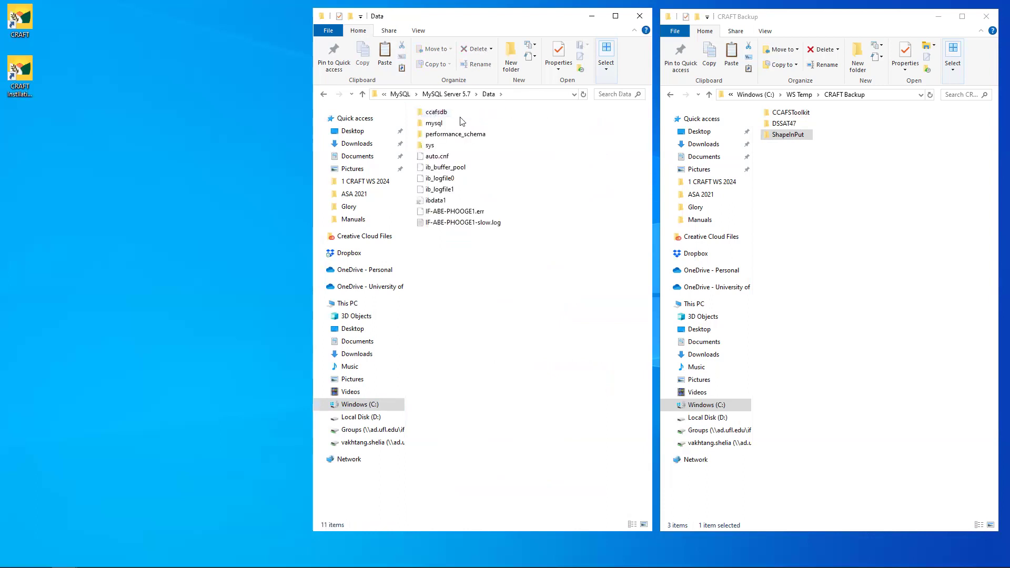
pyautogui.click(443, 116)
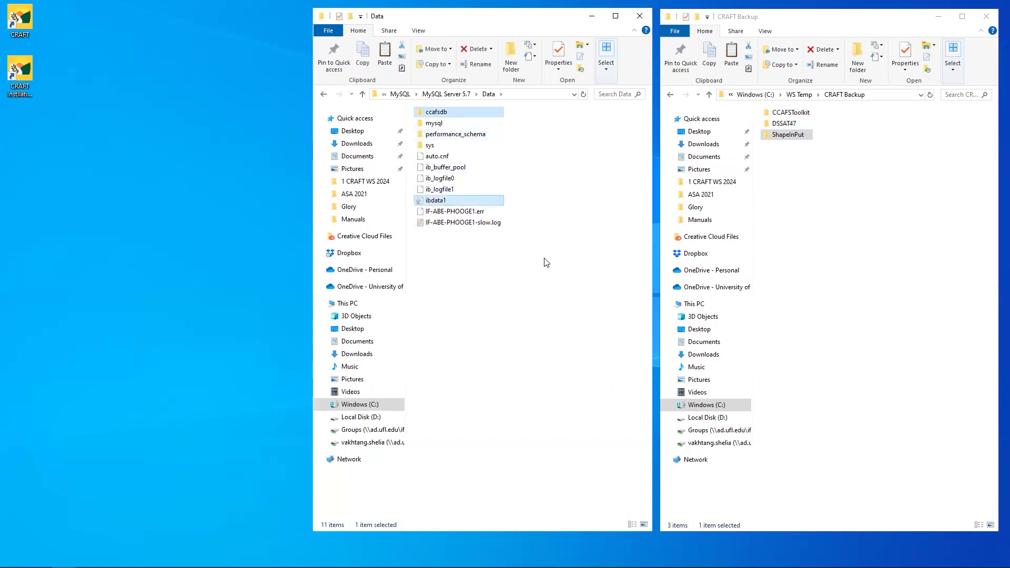
# - Copy the selected ccafsdb and ibdata1 into CRAFT Backup, then return the other window to drive C:
pyautogui.hotkey('ctrl', 'c')
pyautogui.click(816, 247)
pyautogui.hotkey('ctrl', 'v')
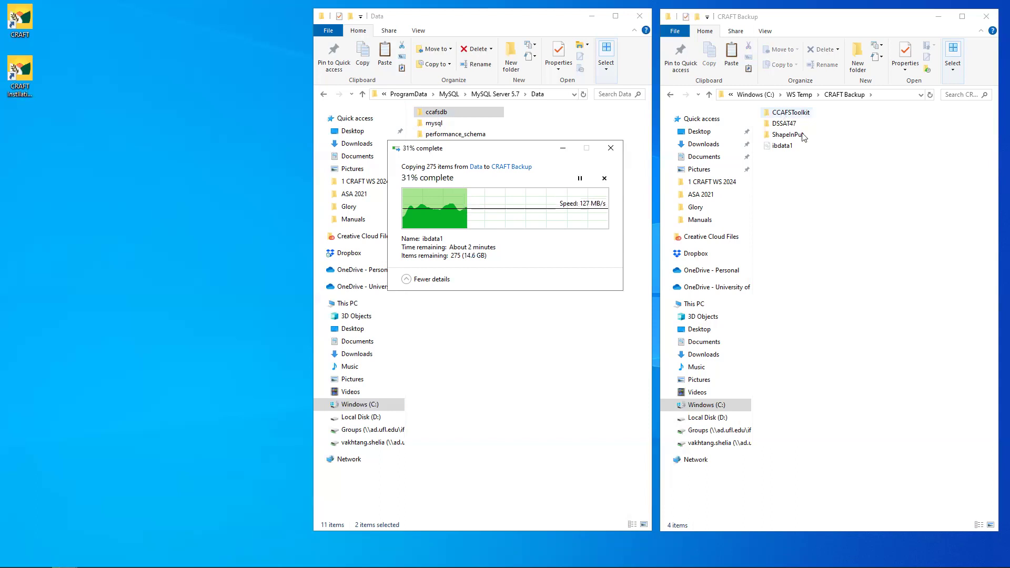
pyautogui.click(367, 406)
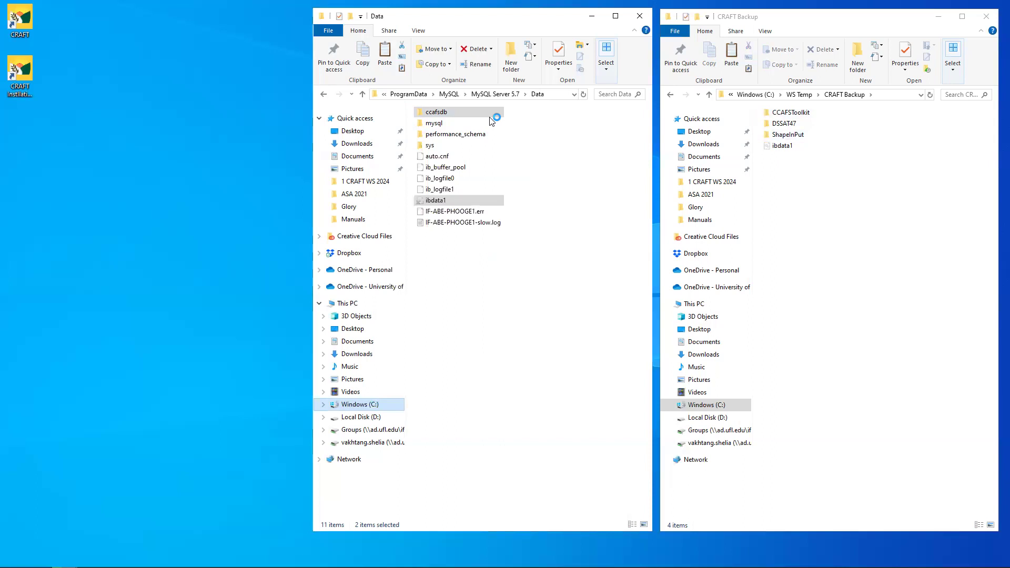
# - Select ShapeInPut in CRAFT Backup and drag in the C: window while the MySQL data copy runs
pyautogui.click(788, 135)
pyautogui.moveTo(577, 350); pyautogui.dragTo(571, 355)
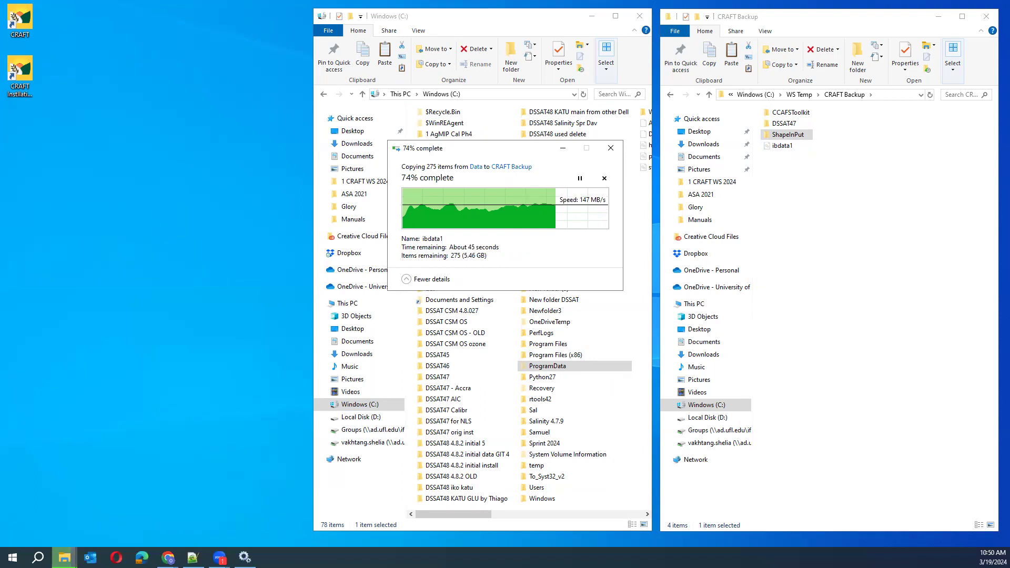
# - Restore the Services window from the taskbar and move it left beside the Explorer windows
pyautogui.moveTo(245, 556)
pyautogui.click(250, 520)
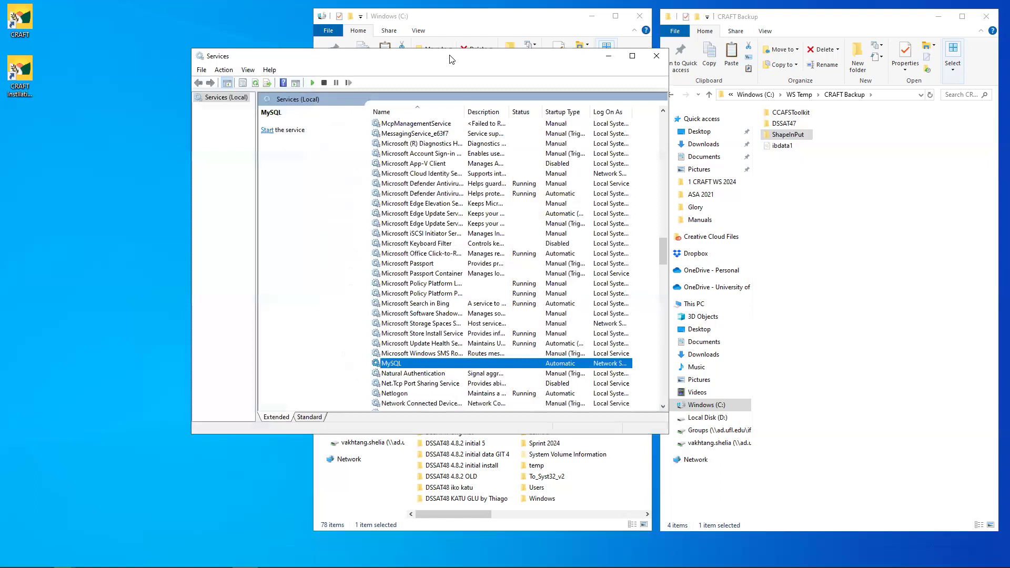
pyautogui.moveTo(449, 59); pyautogui.dragTo(142, 53)
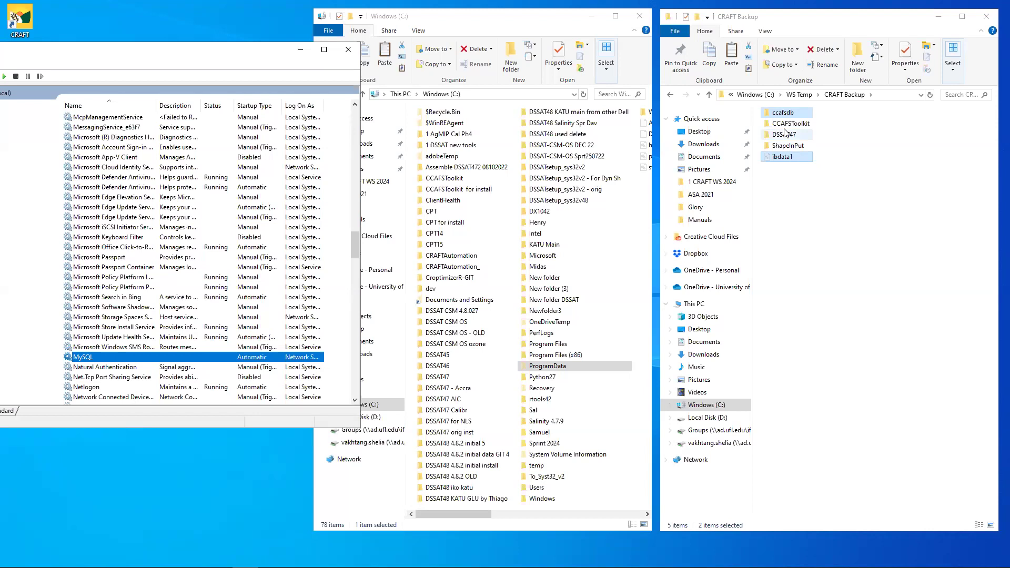
# - Start the MySQL service from its context menu and minimize the Services window
pyautogui.rightClick(171, 359)
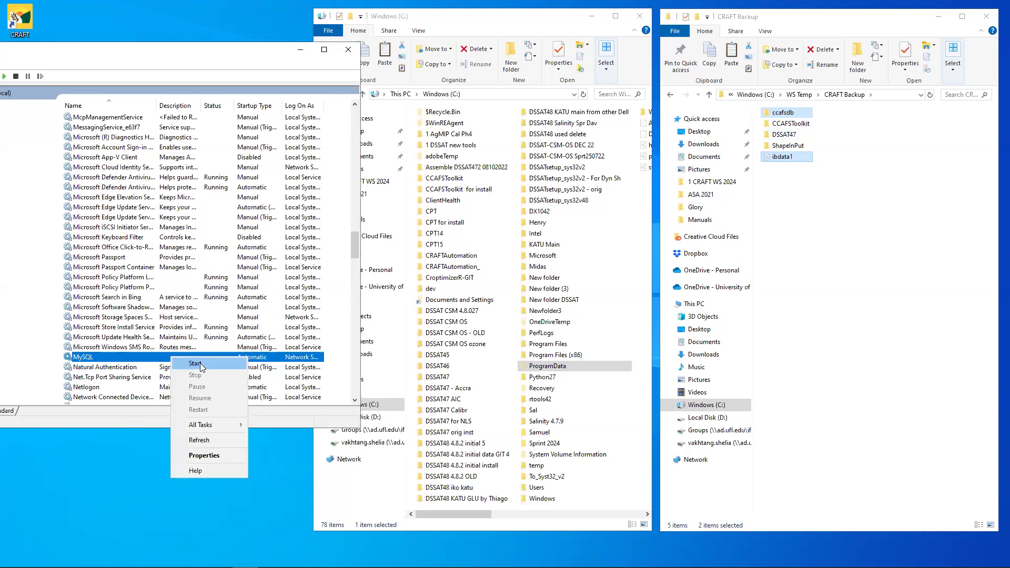
pyautogui.click(196, 363)
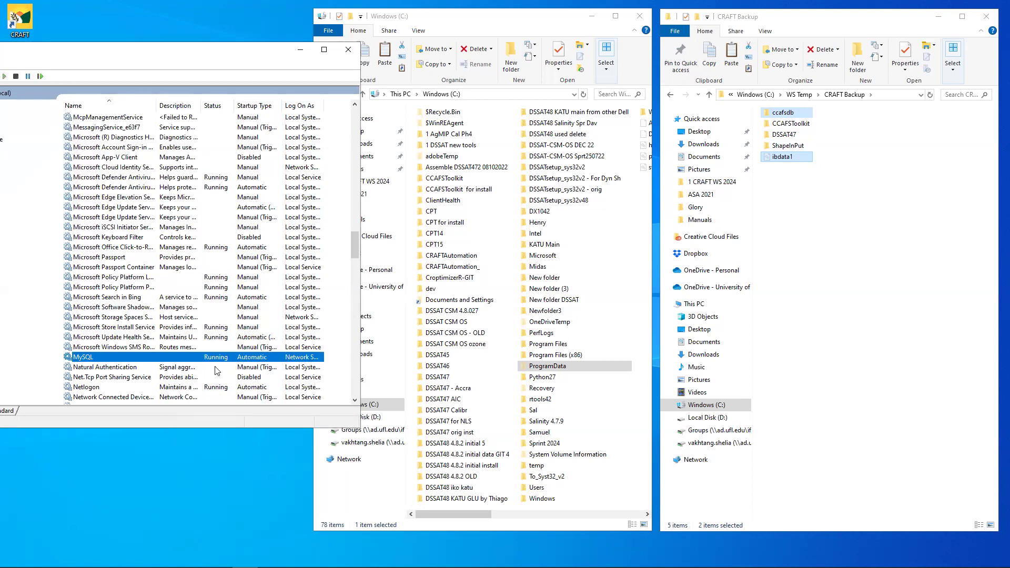
pyautogui.click(299, 50)
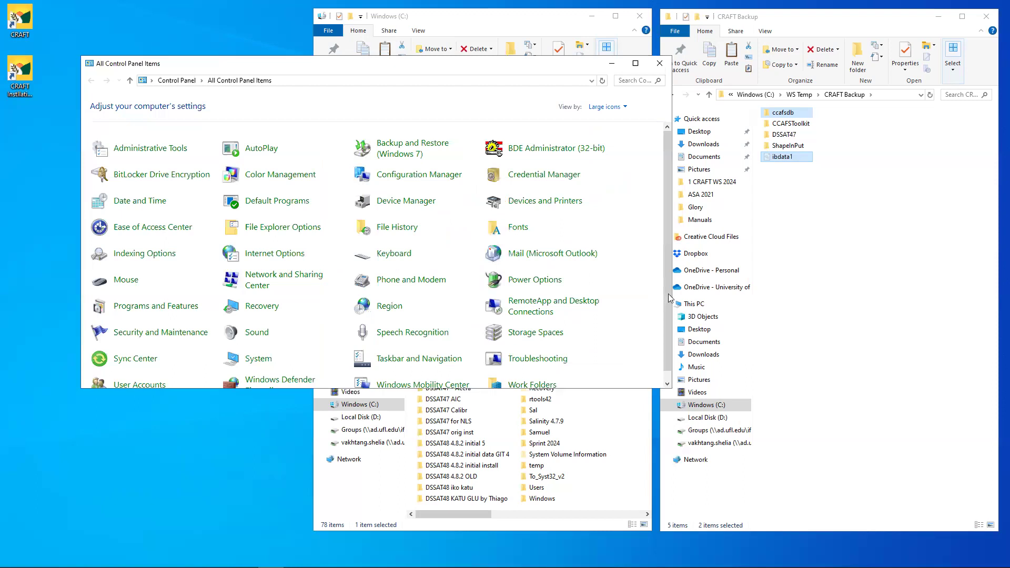
# - Open Programs and Features from All Control Panel Items and make its window taller
pyautogui.moveTo(668, 294); pyautogui.dragTo(667, 327)
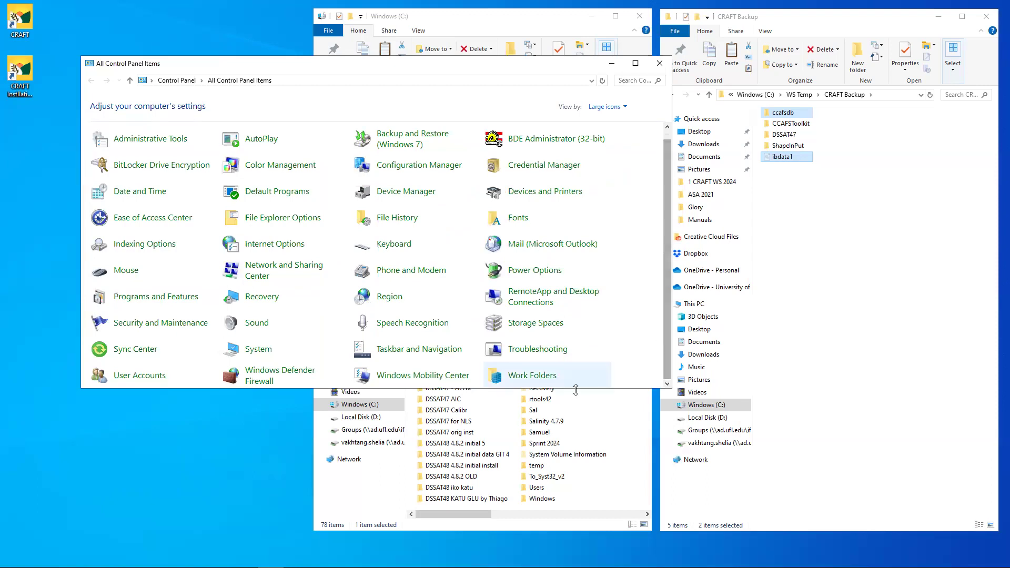
pyautogui.moveTo(575, 389); pyautogui.dragTo(571, 429)
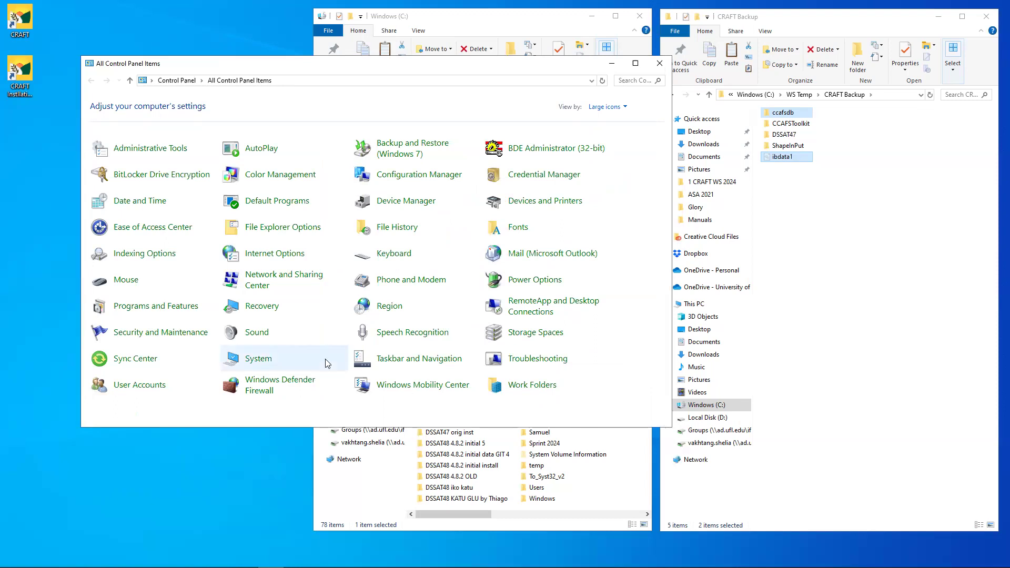
pyautogui.click(146, 307)
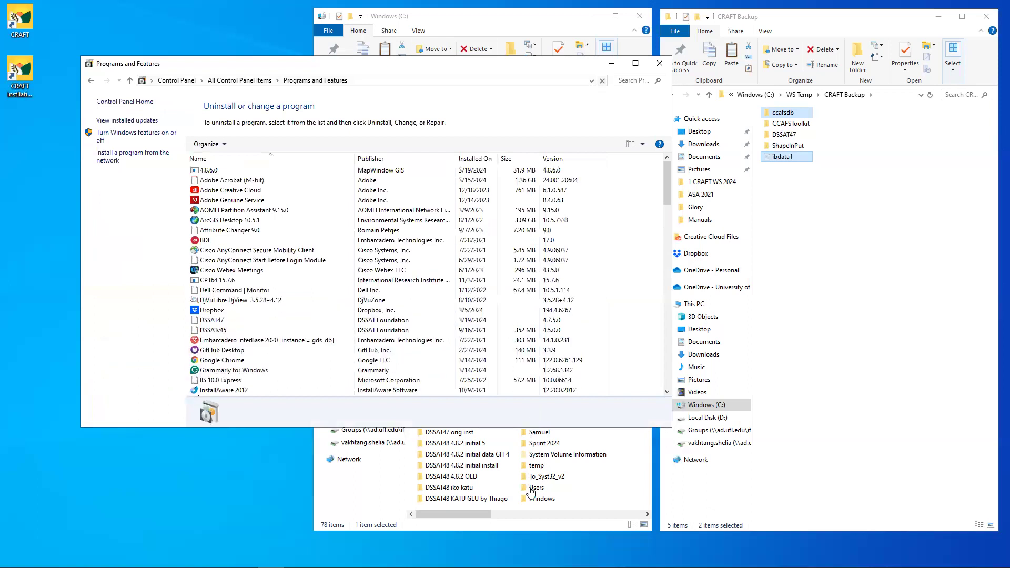
pyautogui.moveTo(531, 427); pyautogui.dragTo(530, 487)
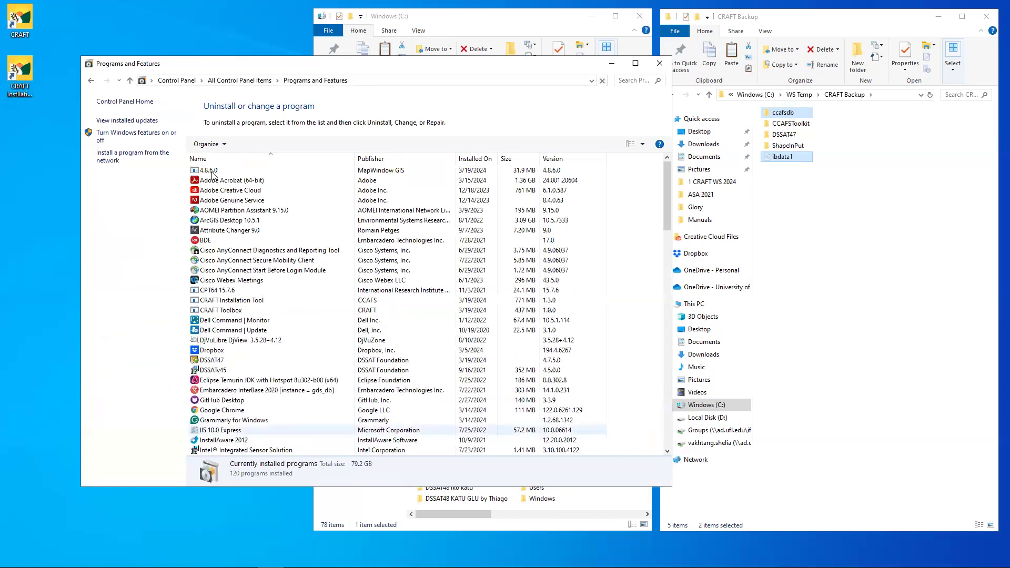
# - Uninstall MapWindow GIS 4.8.6.0, approving with the administrator's user name and password
pyautogui.click(214, 172)
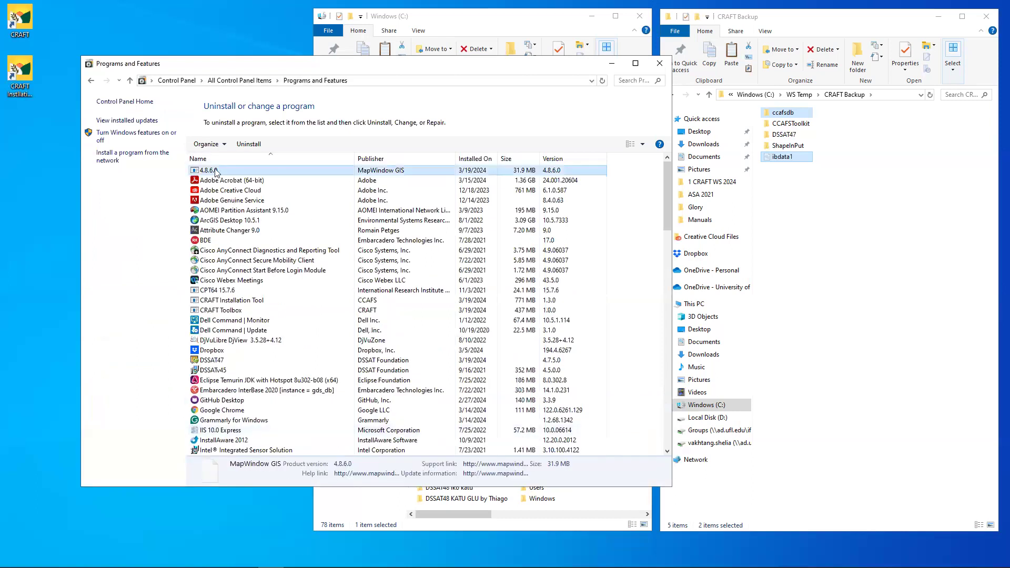
pyautogui.rightClick(215, 173)
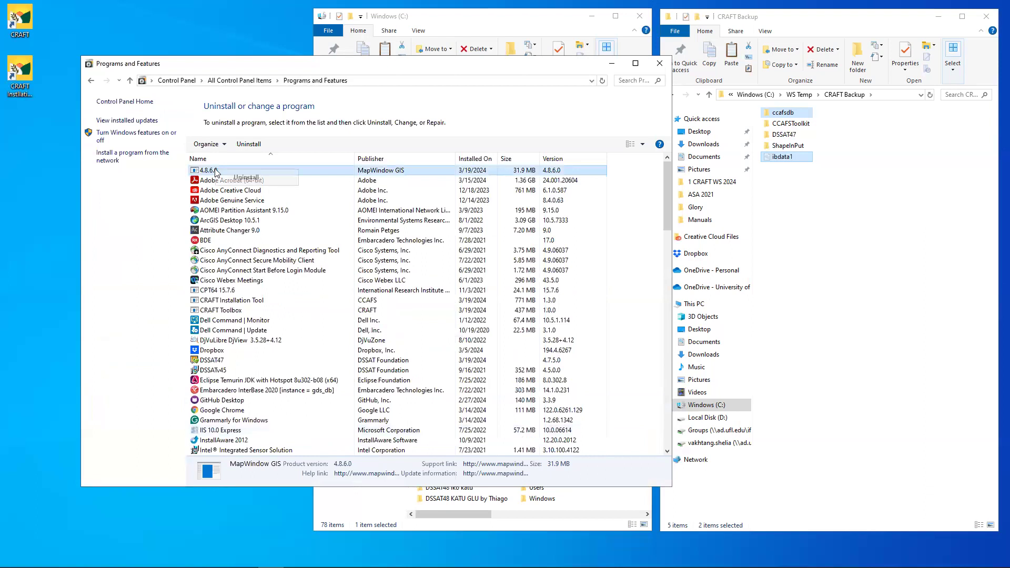
pyautogui.click(258, 179)
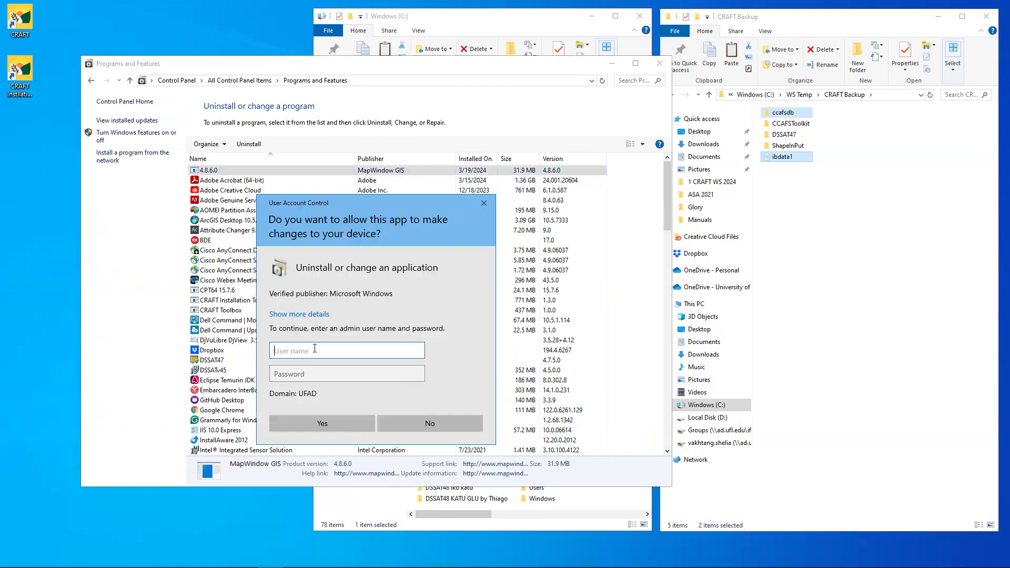
pyautogui.press('Tab')
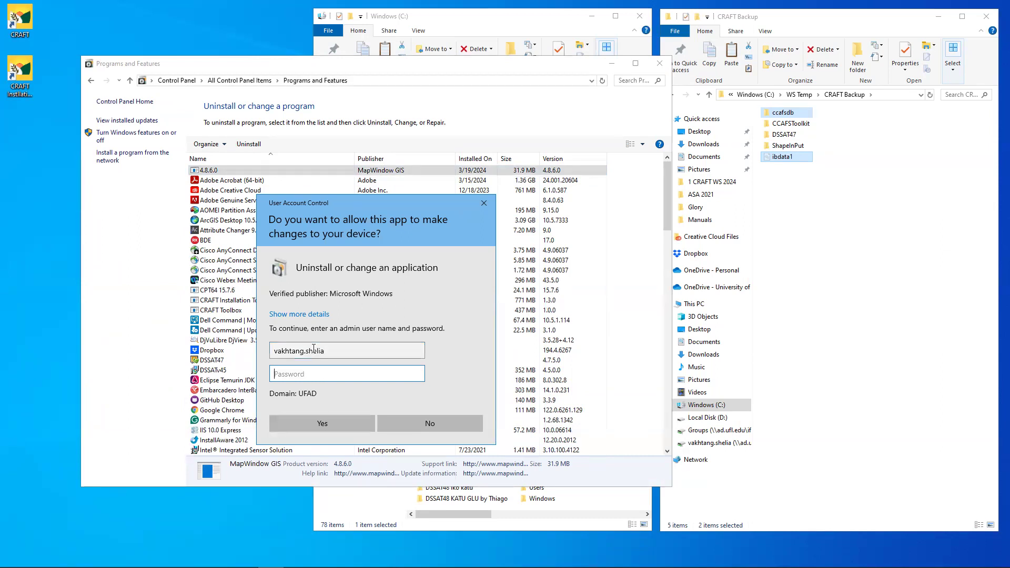
pyautogui.write('••••••••••')
pyautogui.press('Return')
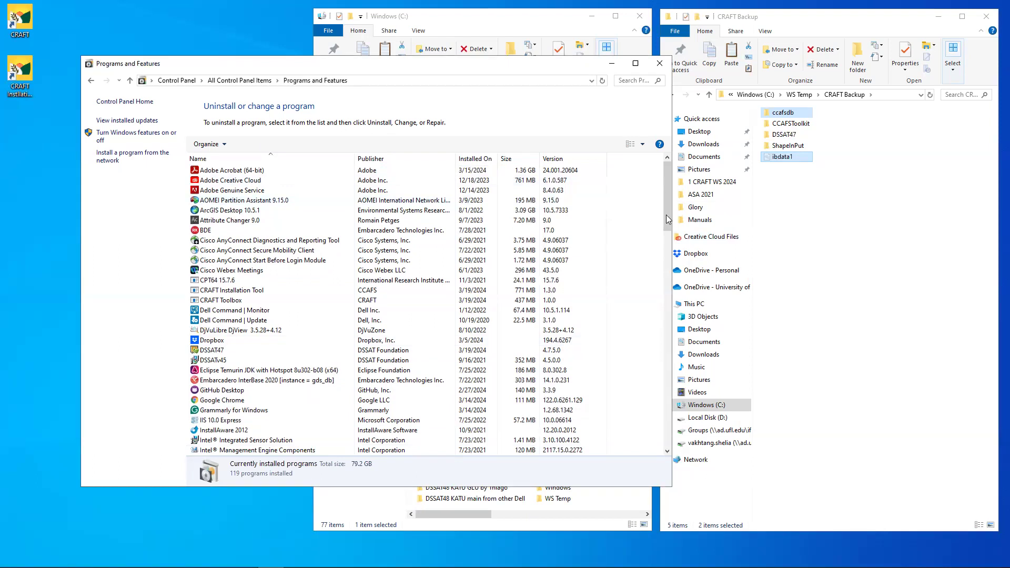
# - Uninstall DSSAT47, entering the administrator's user name and password at the UAC prompt
pyautogui.scroll(-4, 405, 289)
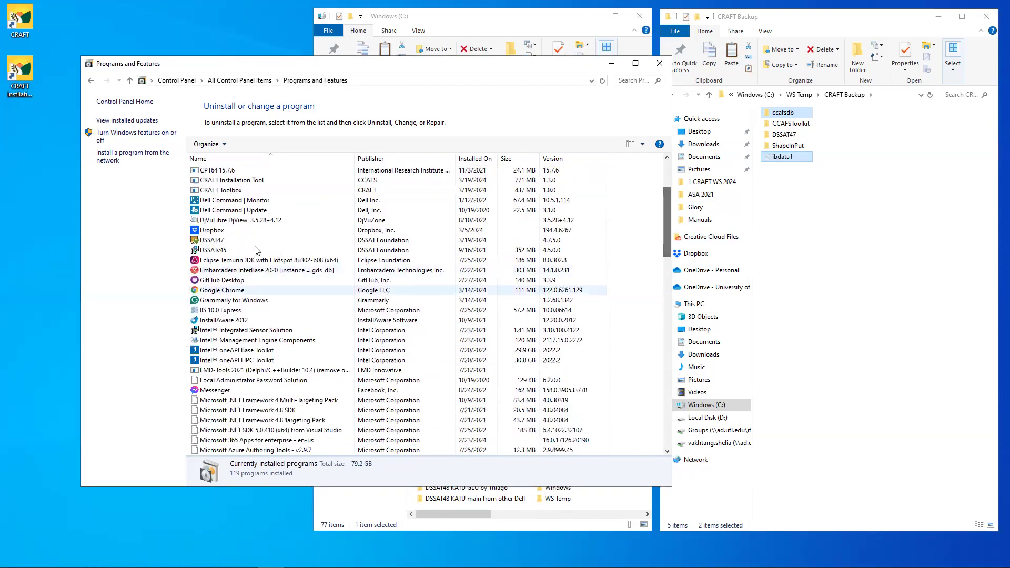
pyautogui.click(219, 241)
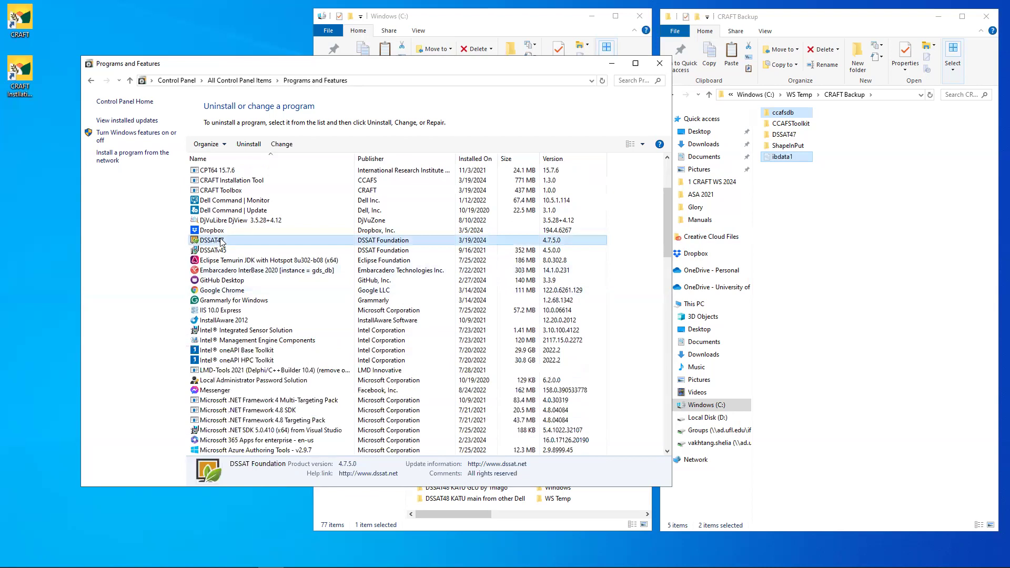
pyautogui.rightClick(220, 241)
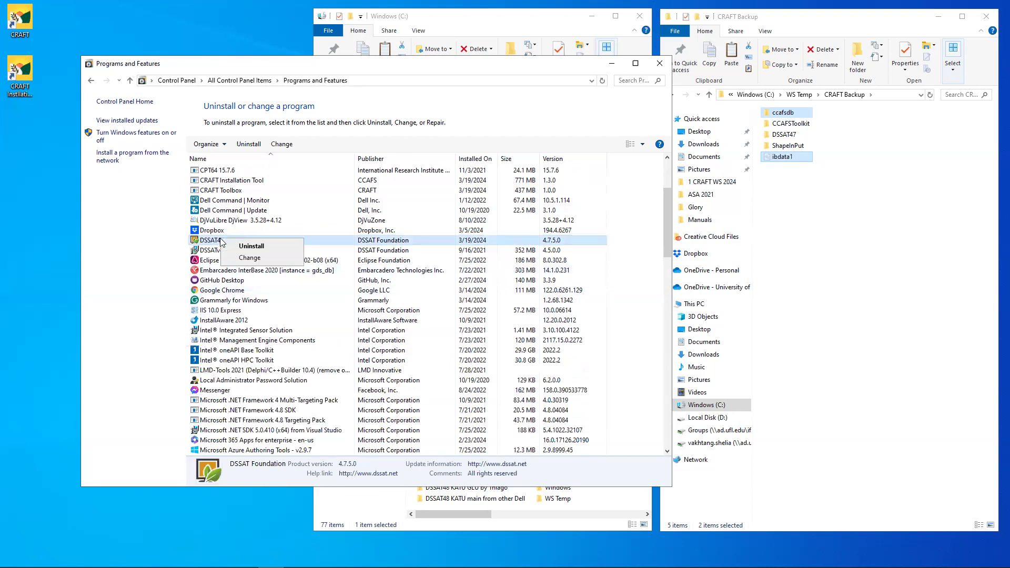
pyautogui.click(266, 245)
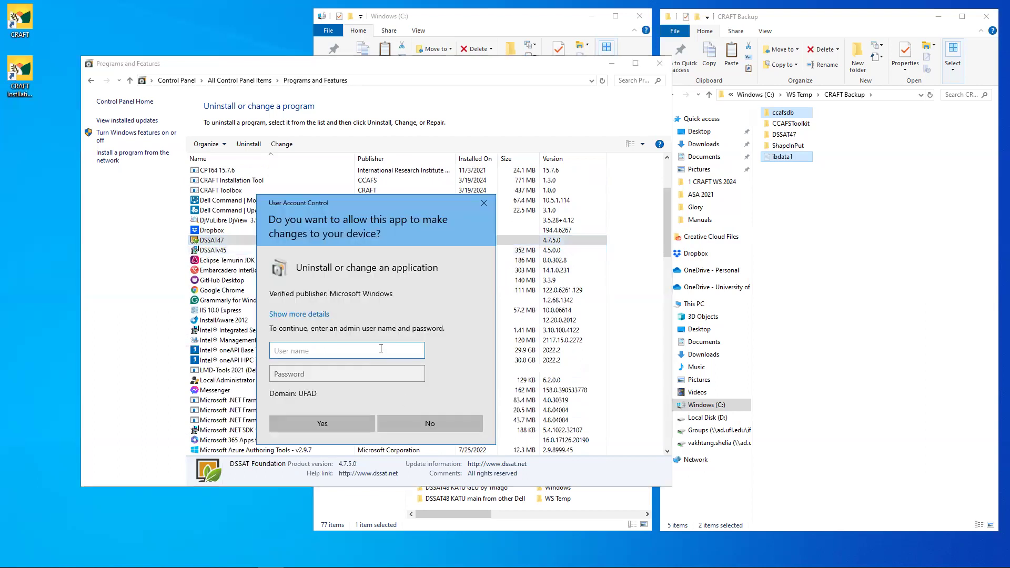
pyautogui.press('Tab')
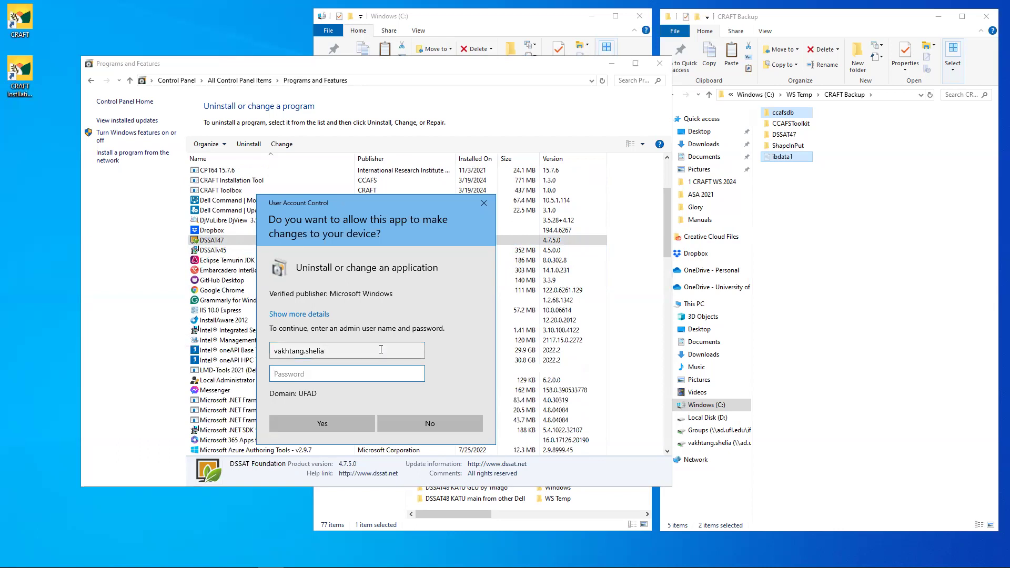
pyautogui.write('••••••••••')
pyautogui.press('Return')
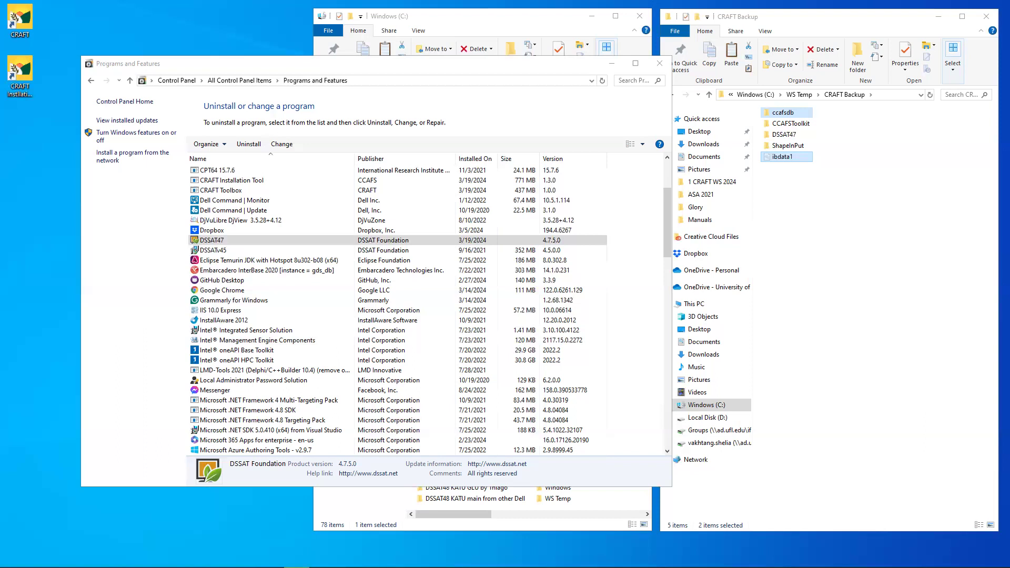
# - Review the CRAFT Installation Tool and CRAFT Toolbox entries, then scroll down to the MySQL programs
pyautogui.click(231, 241)
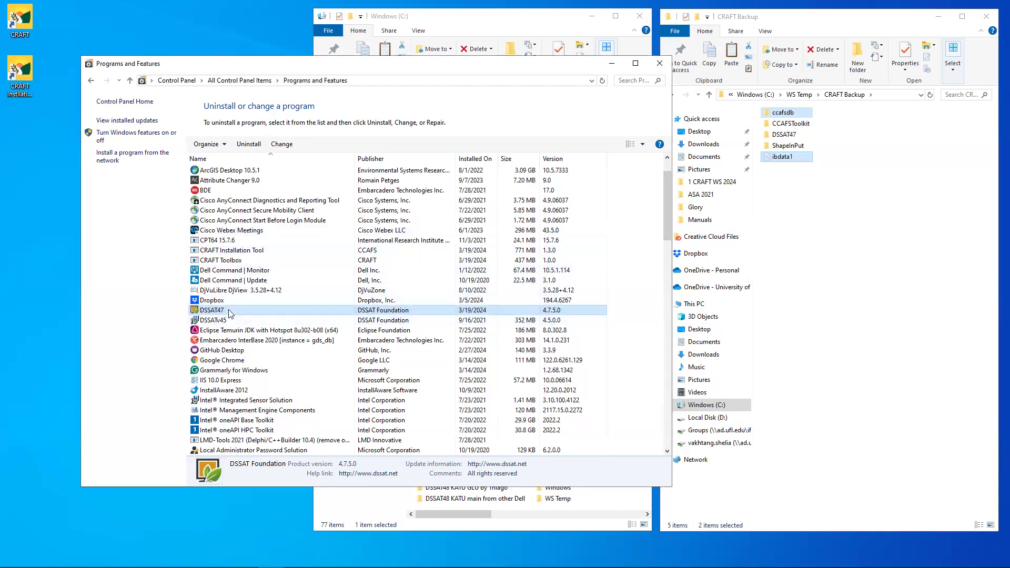
pyautogui.click(228, 251)
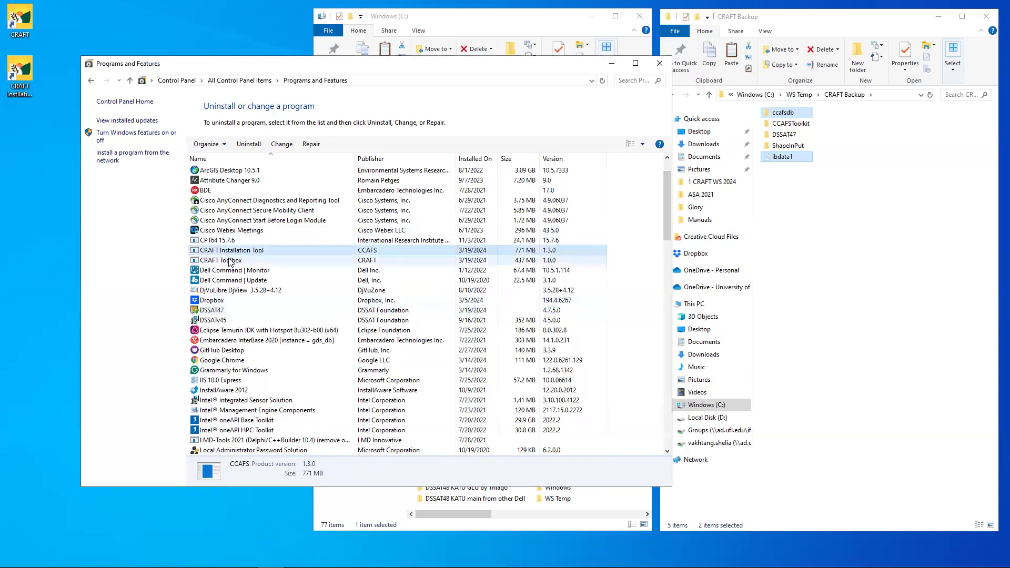
pyautogui.click(228, 260)
pyautogui.click(231, 252)
pyautogui.click(232, 260)
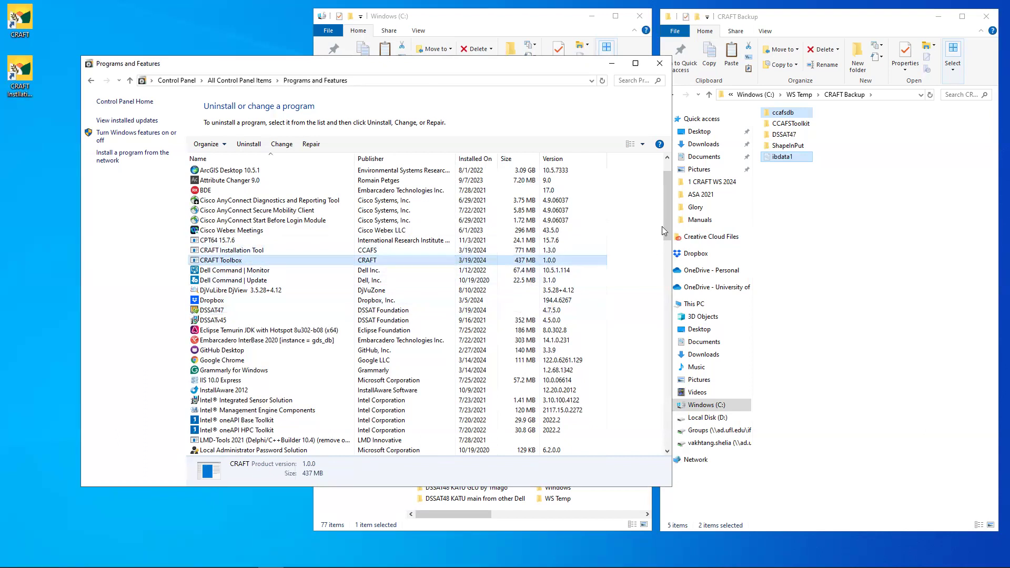
pyautogui.moveTo(667, 229); pyautogui.dragTo(667, 286)
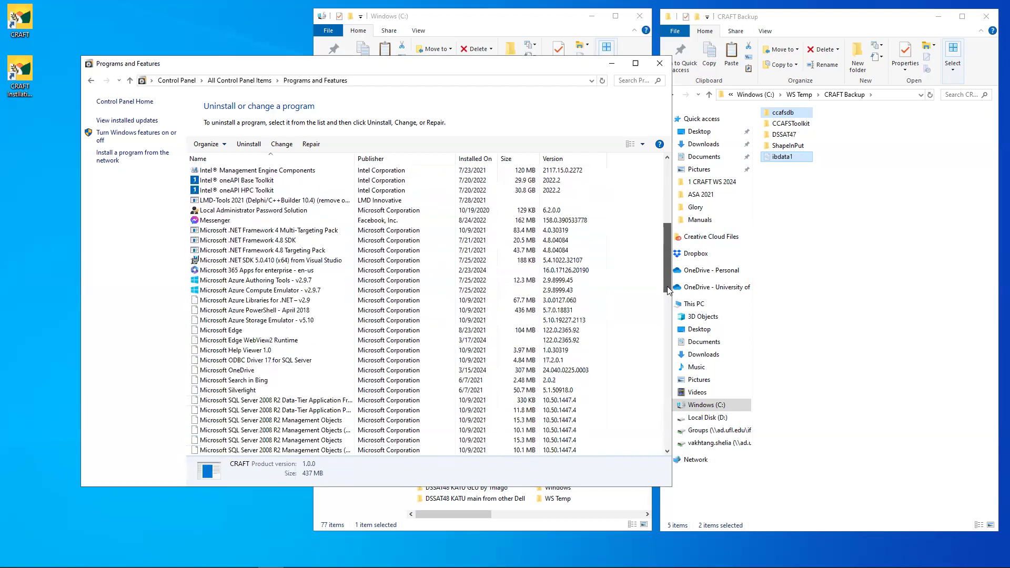
pyautogui.moveTo(667, 337); pyautogui.dragTo(668, 401)
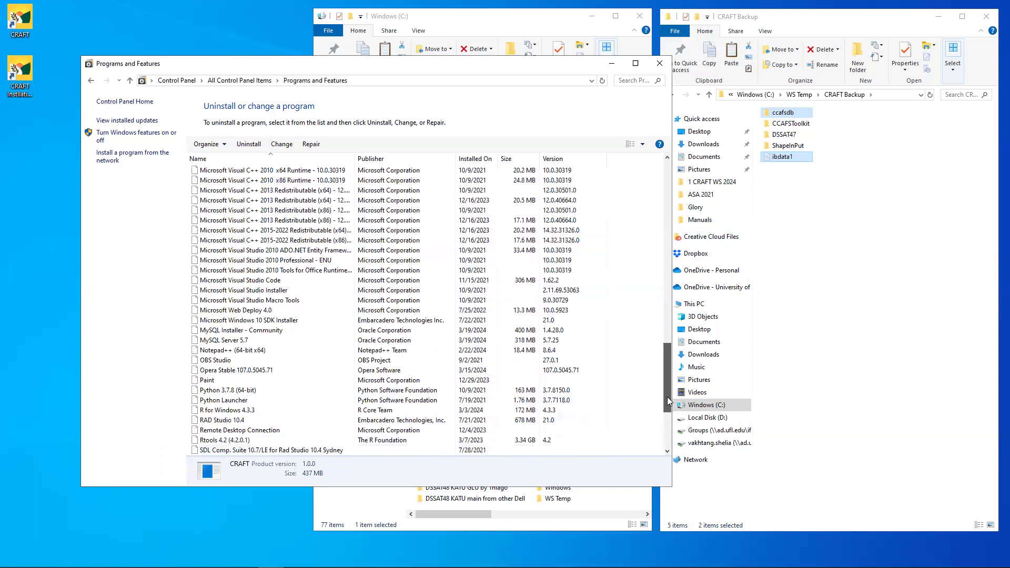
# - Uninstall MySQL Installer - Community and confirm with Yes
pyautogui.click(218, 332)
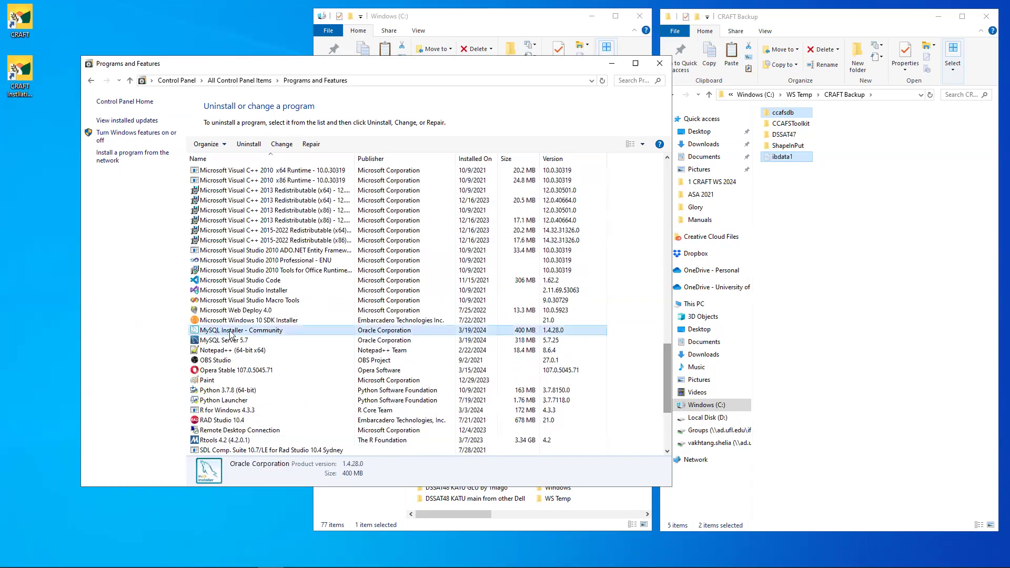
pyautogui.rightClick(232, 333)
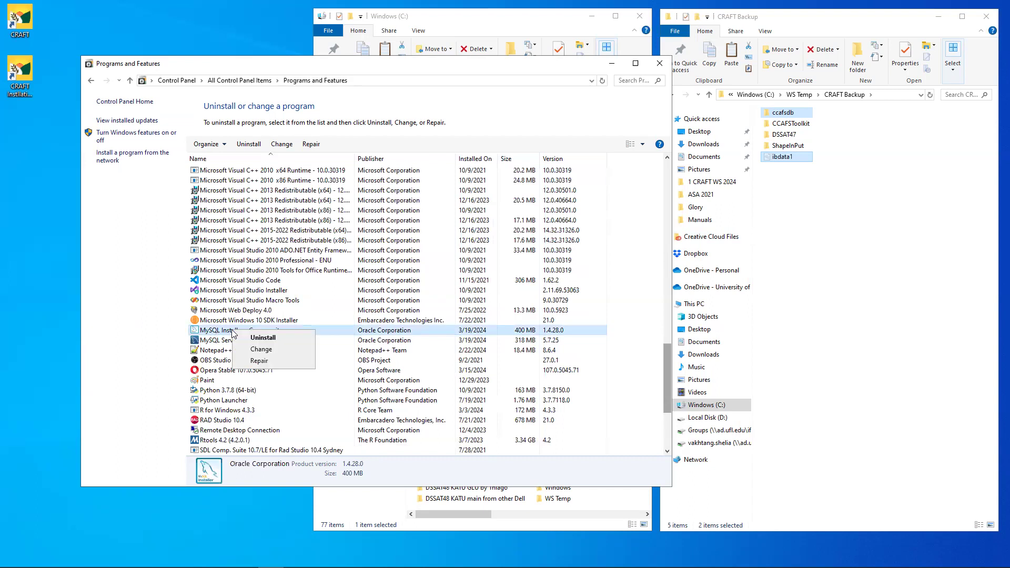
pyautogui.click(262, 337)
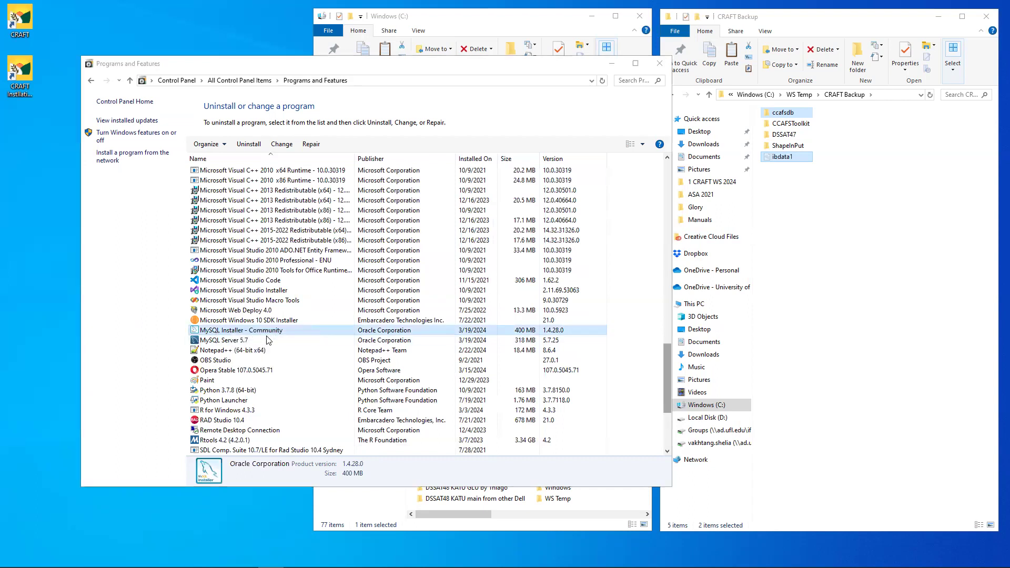
pyautogui.click(572, 286)
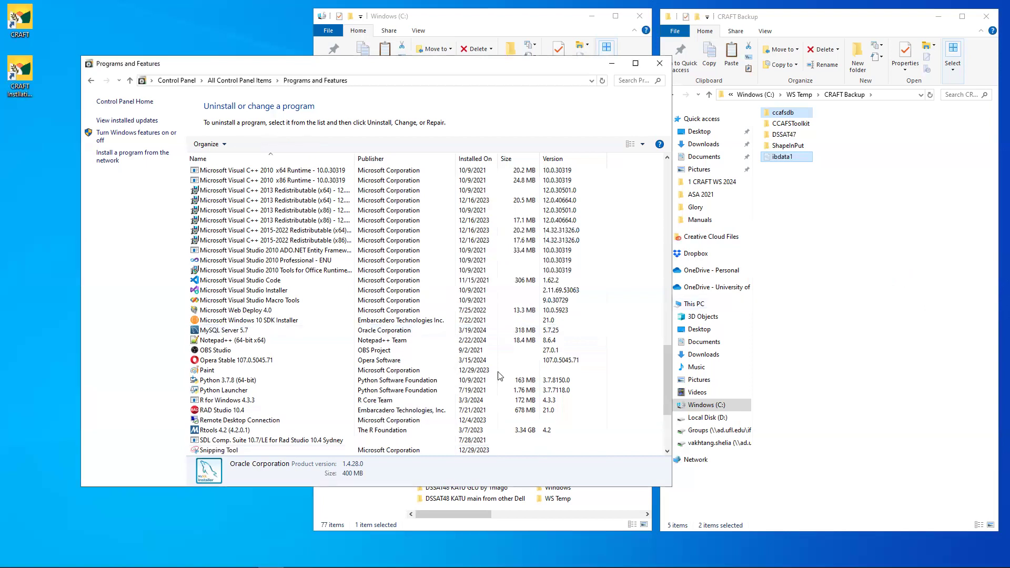
# - Uninstall MySQL Server 5.7 and confirm with Yes
pyautogui.rightClick(236, 333)
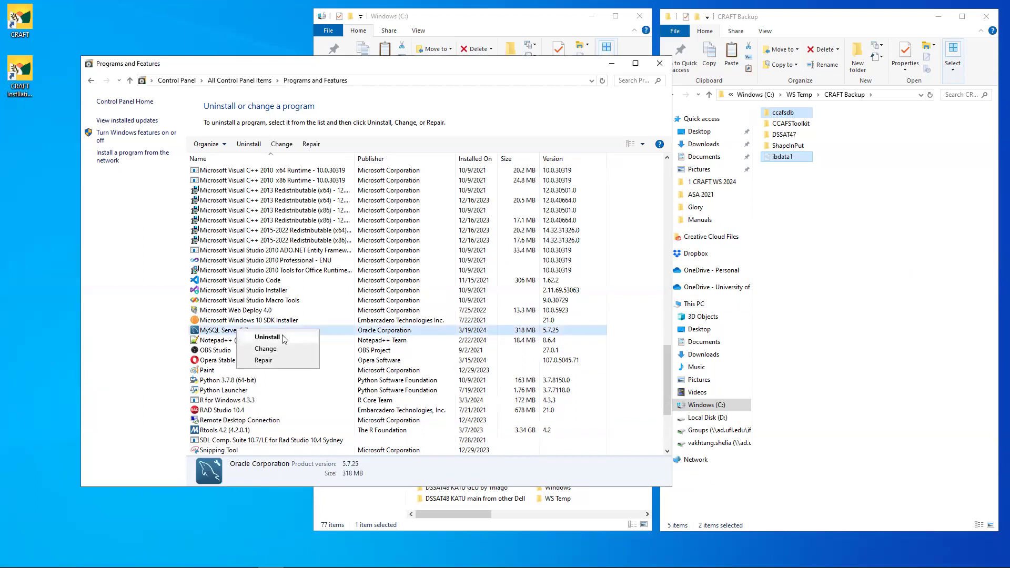
pyautogui.click(267, 337)
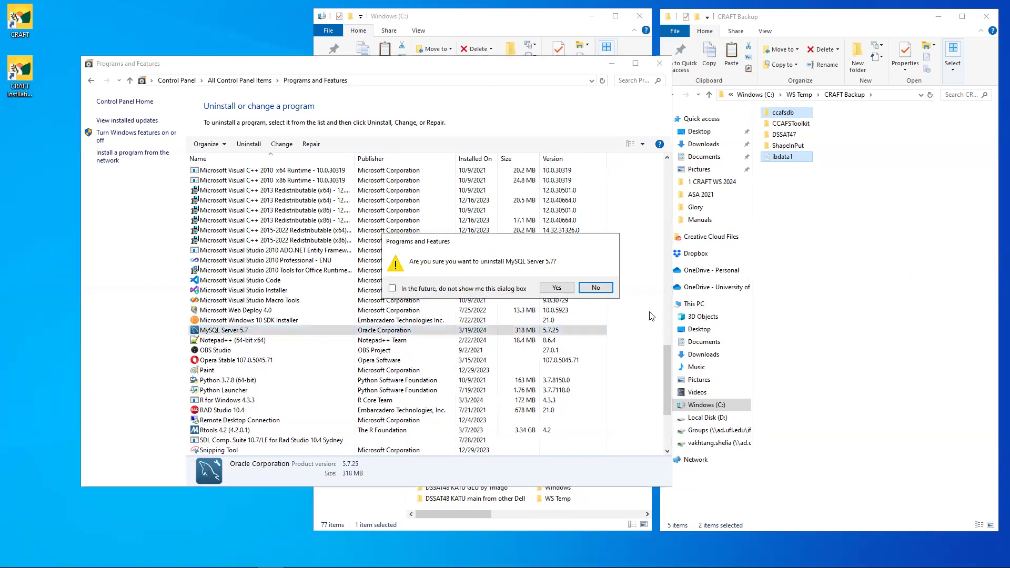
pyautogui.click(559, 288)
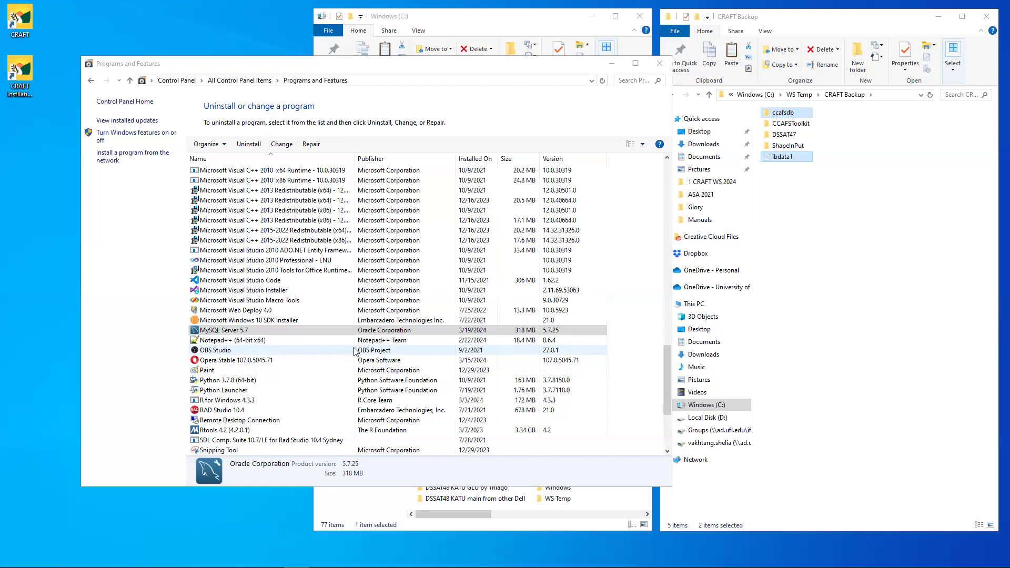
# - Reselect MySQL Server 5.7, then minimize the Programs and Features window
pyautogui.click(243, 332)
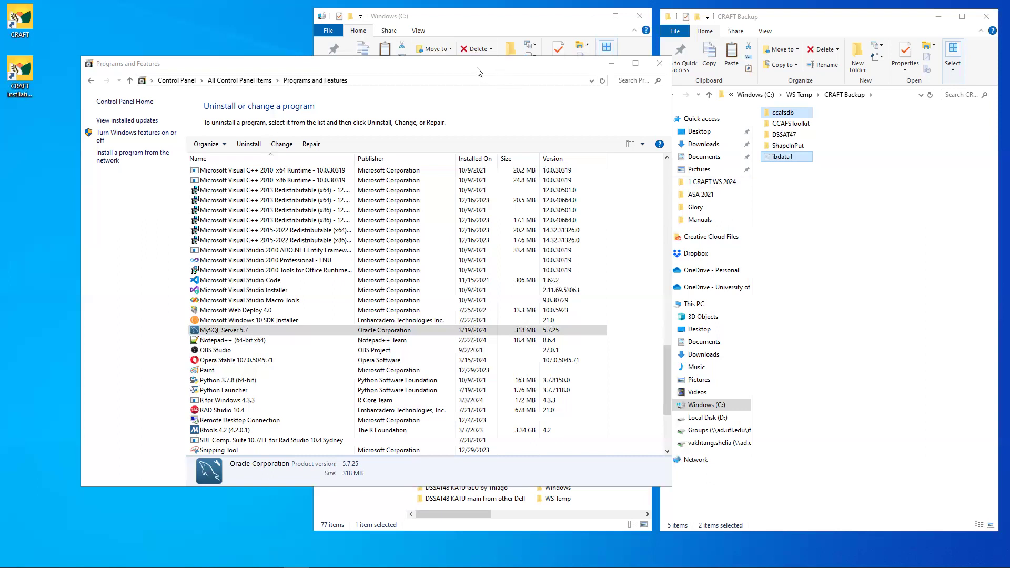
pyautogui.click(611, 65)
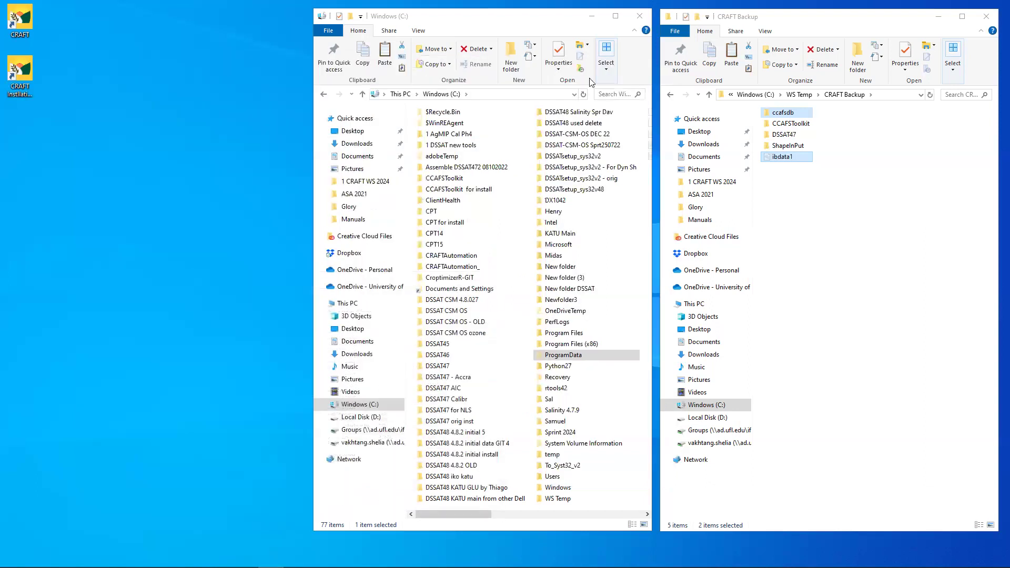
# - Go into C:\ProgramData and then its leftover MySQL folder
pyautogui.doubleClick(572, 356)
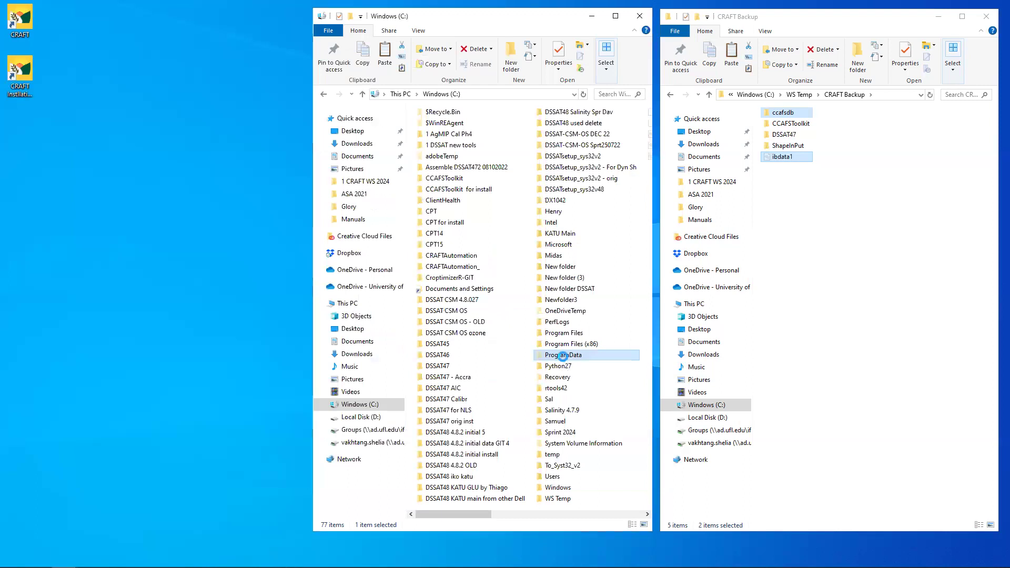
pyautogui.doubleClick(563, 356)
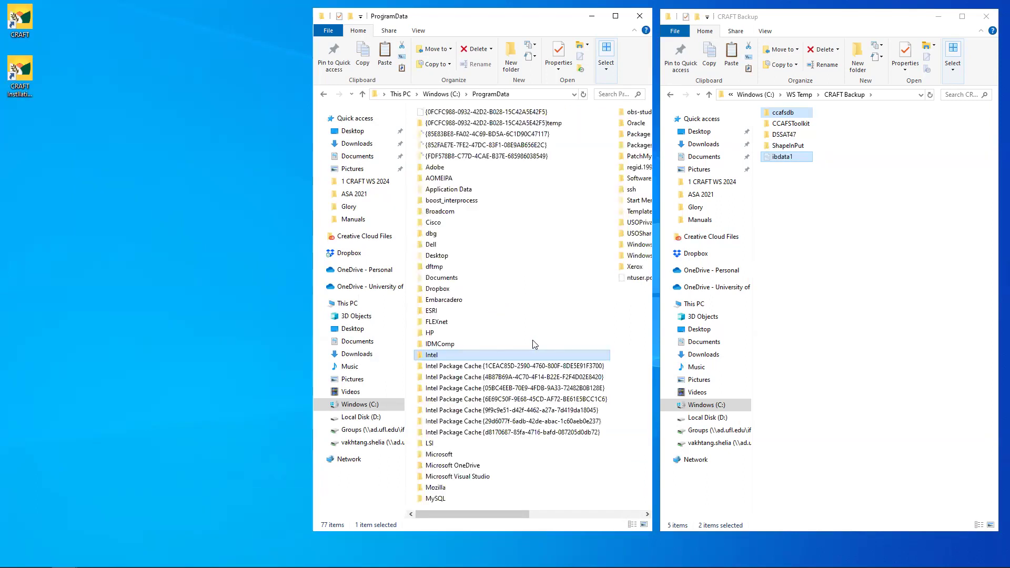
pyautogui.doubleClick(432, 499)
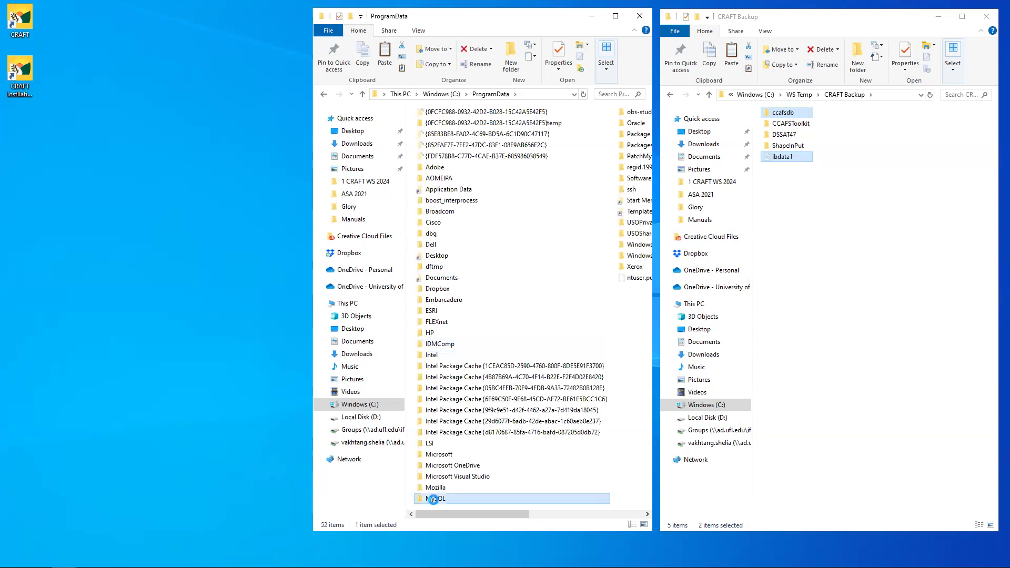